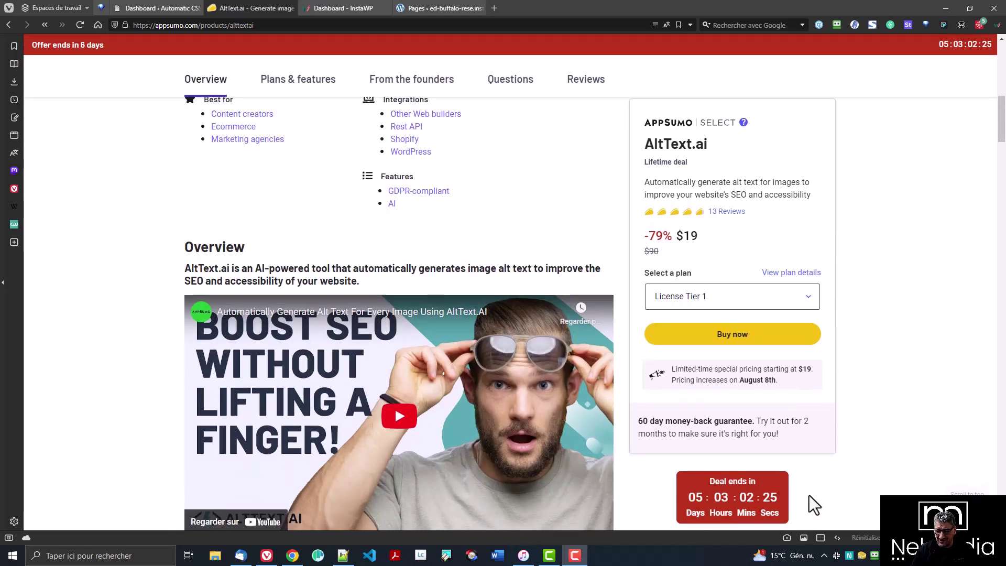
Step: Review the AltText.ai deal's limited-time pricing notice and its description of the SEO and page accessibility benefits
left_click_drag(668, 383, 786, 385)
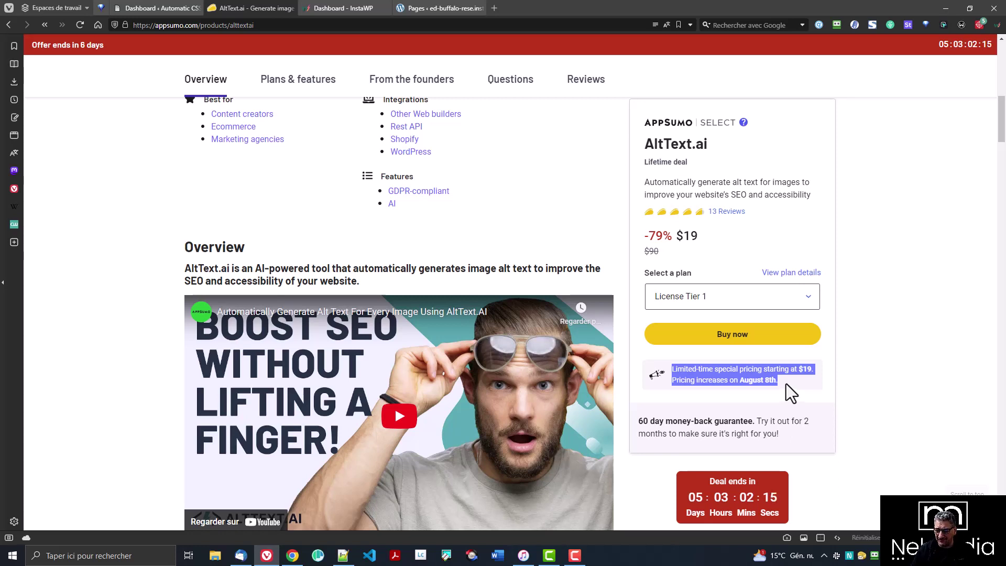
left_click(835, 389)
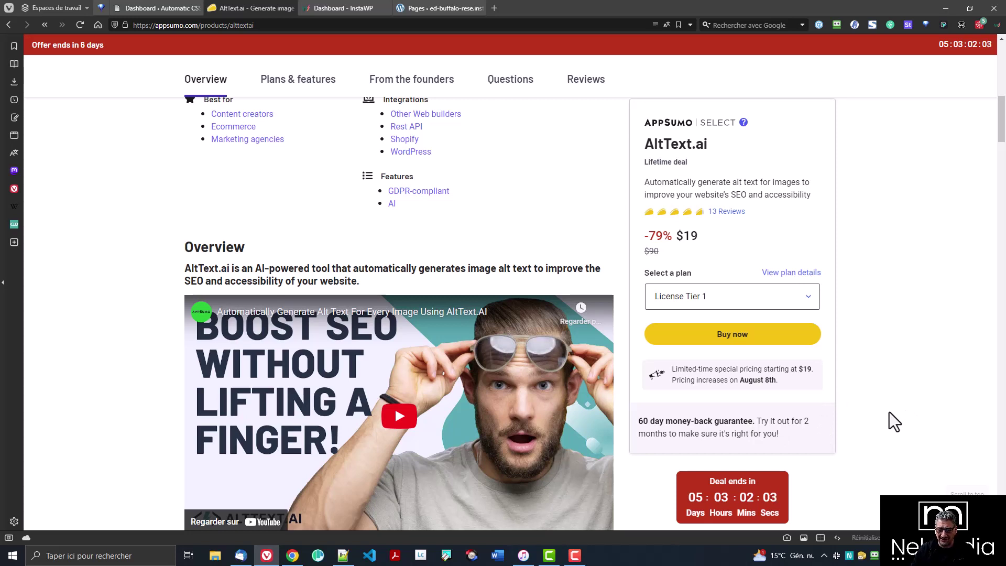
scroll(889, 412, "up", 6)
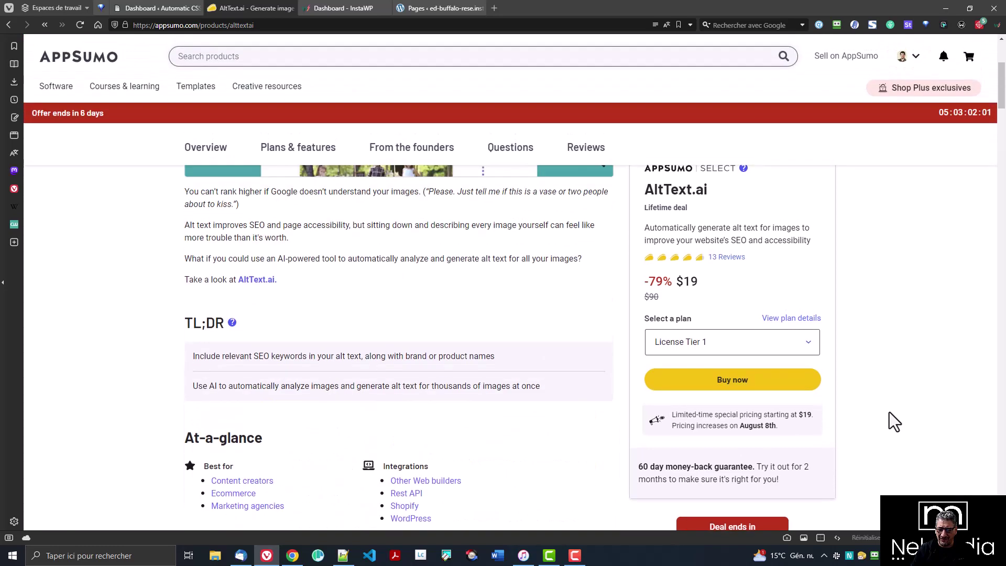
scroll(889, 413, "up", 4)
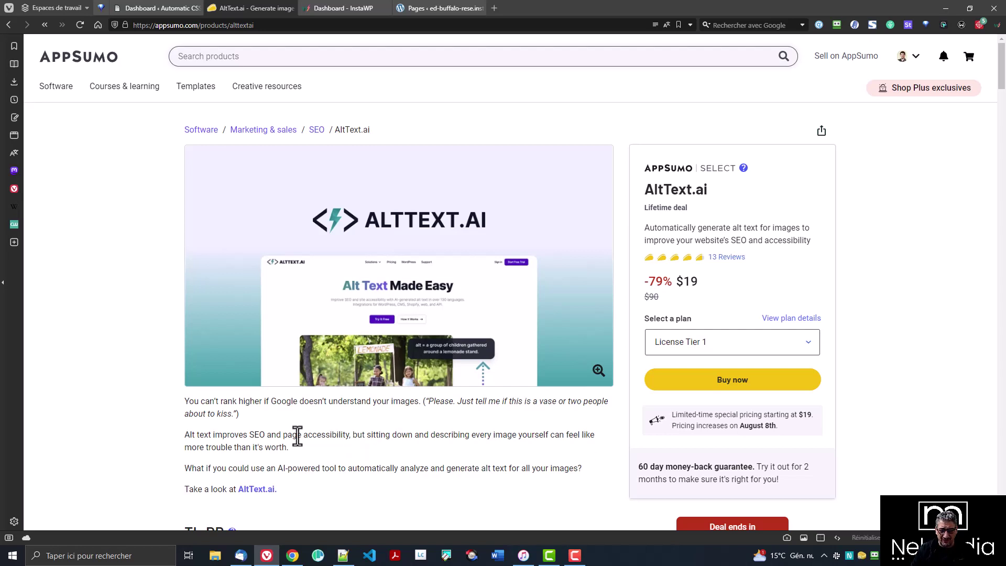
double_click(257, 435)
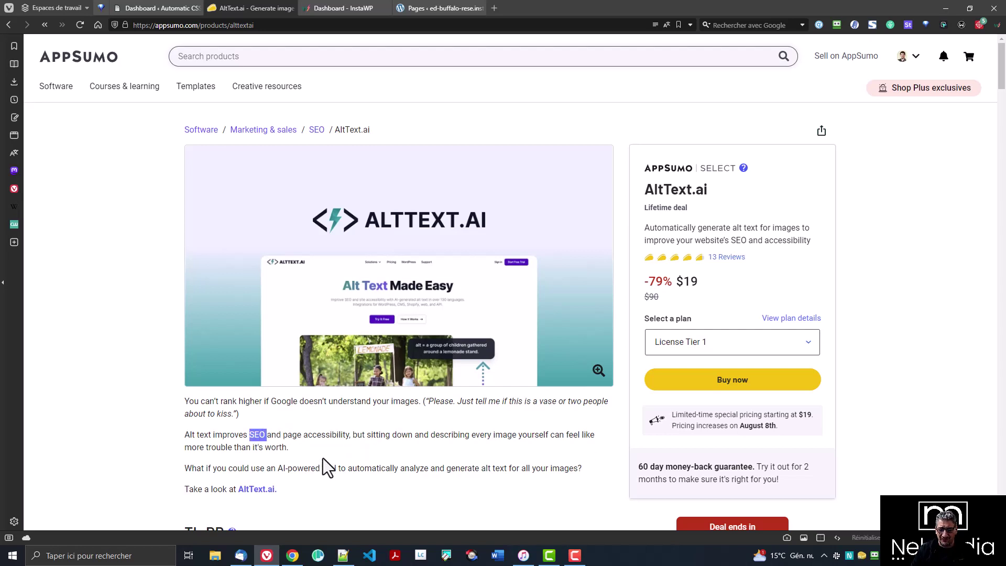
left_click(321, 442)
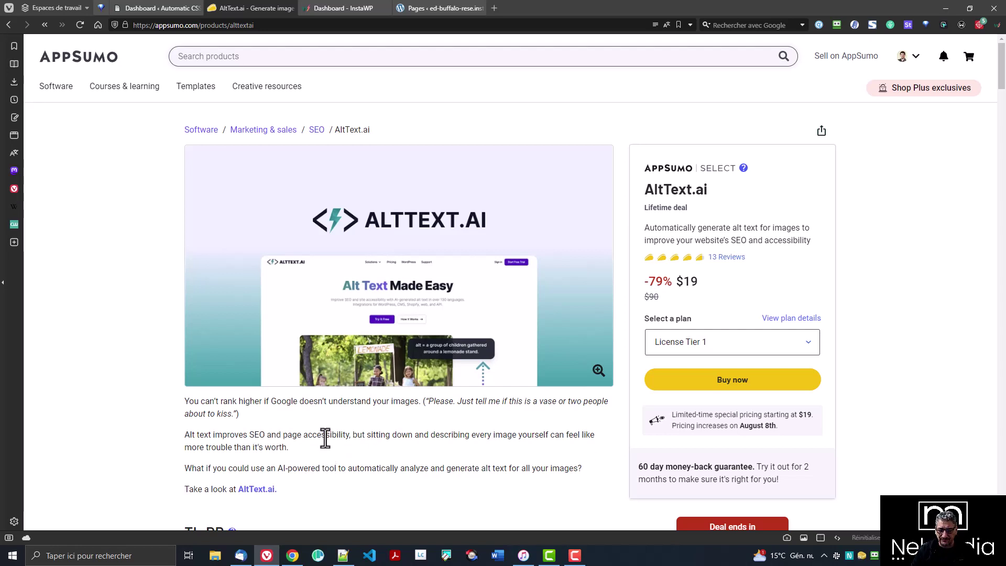
double_click(320, 434)
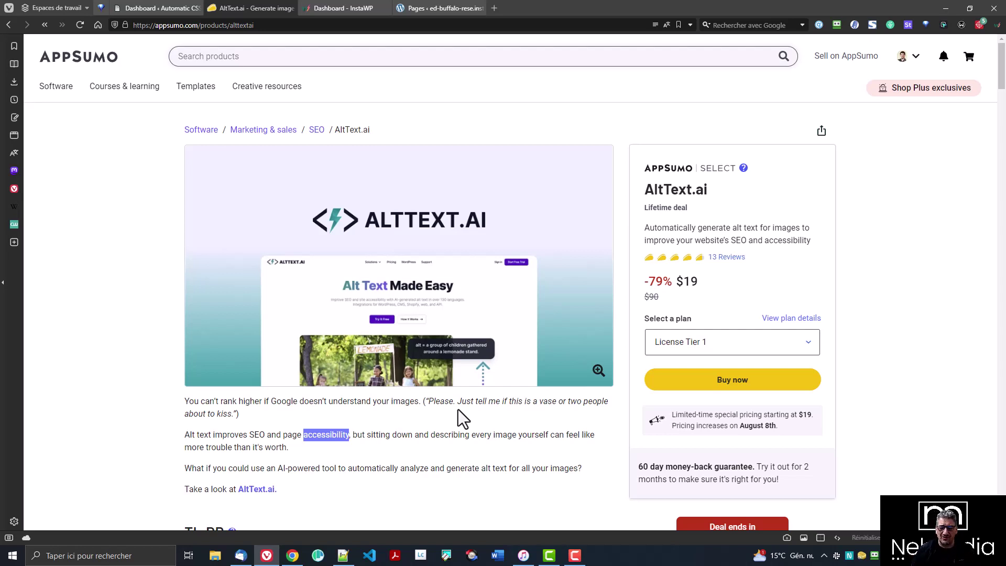
scroll(466, 435, "down", 5)
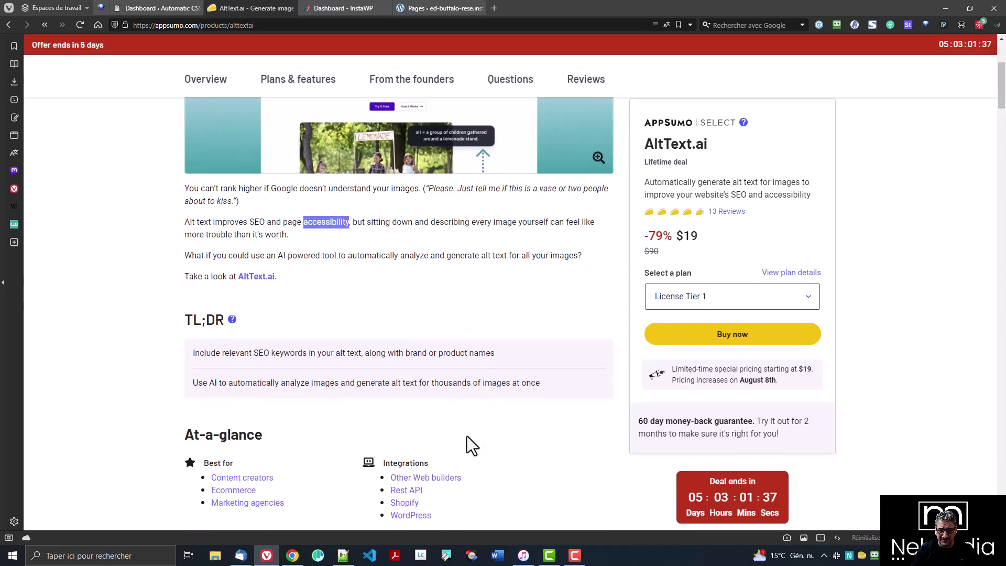
Step: View the AltText.ai plan details and compare the price and monthly image allowance of the license tiers
left_click(780, 272)
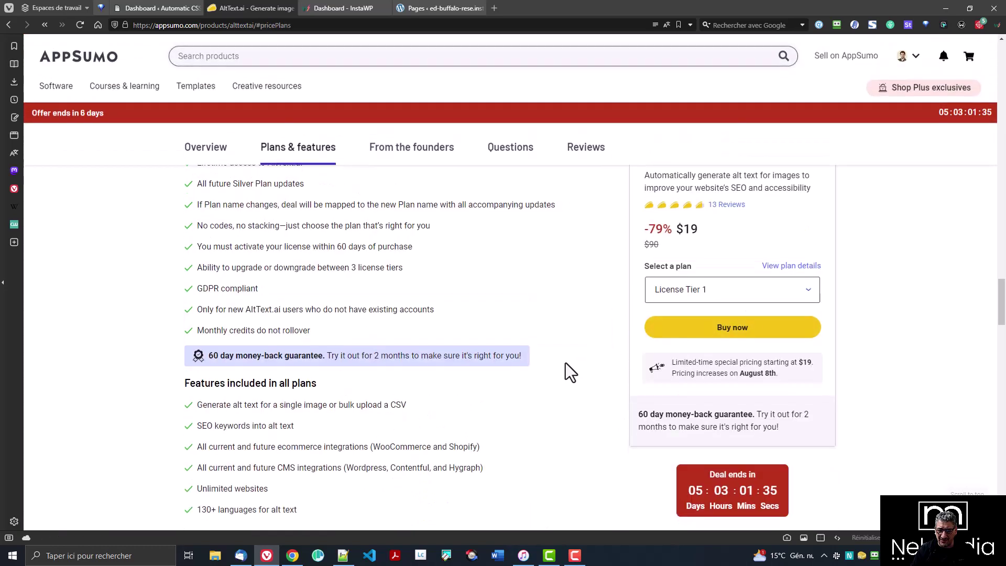
scroll(451, 350, "up", 1)
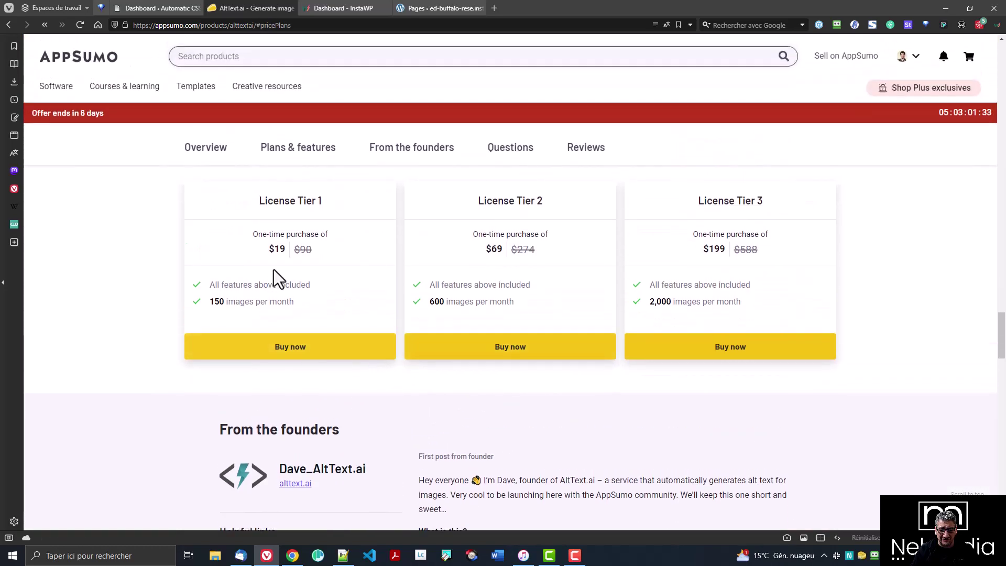
left_click_drag(268, 249, 287, 258)
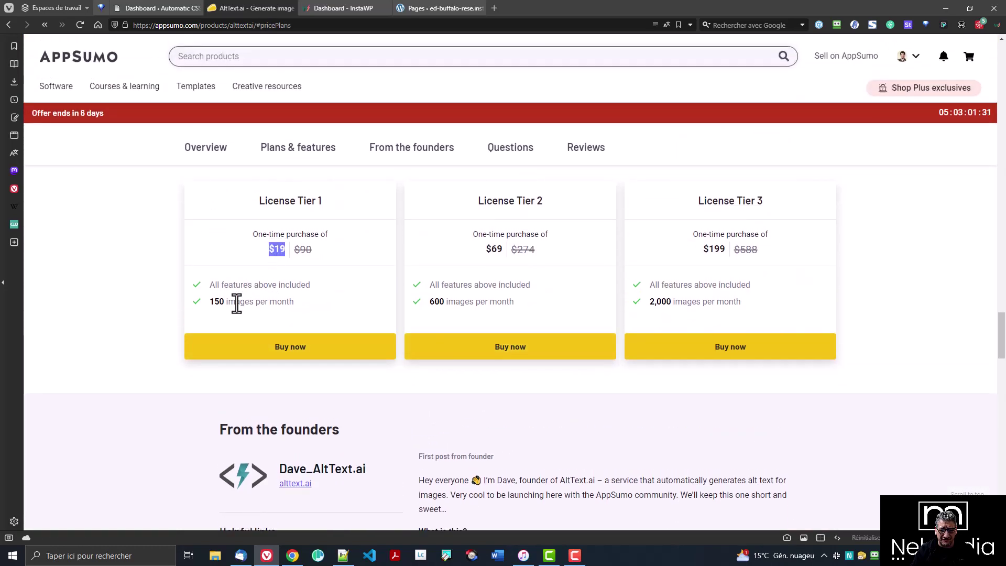
left_click_drag(209, 302, 223, 302)
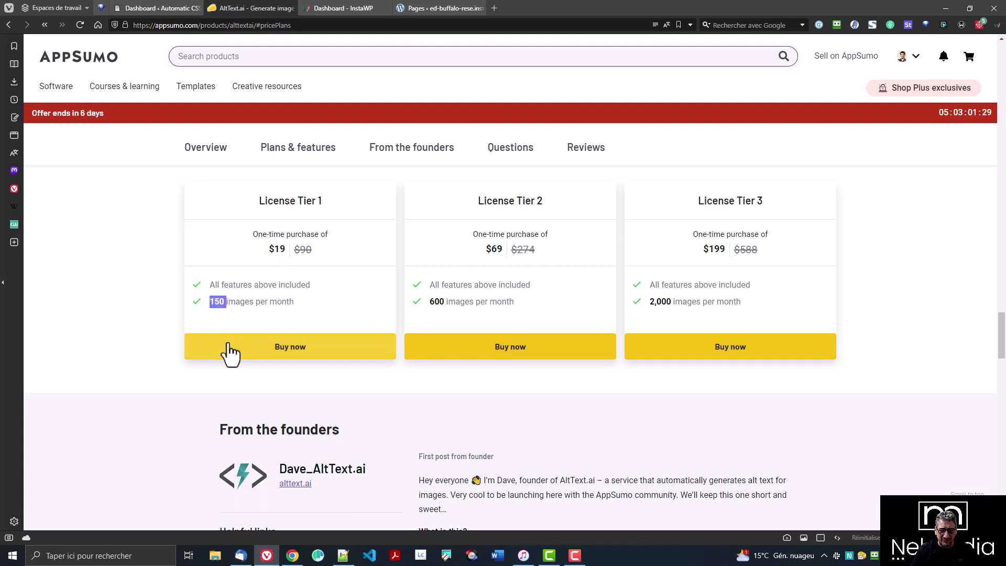
left_click(433, 303)
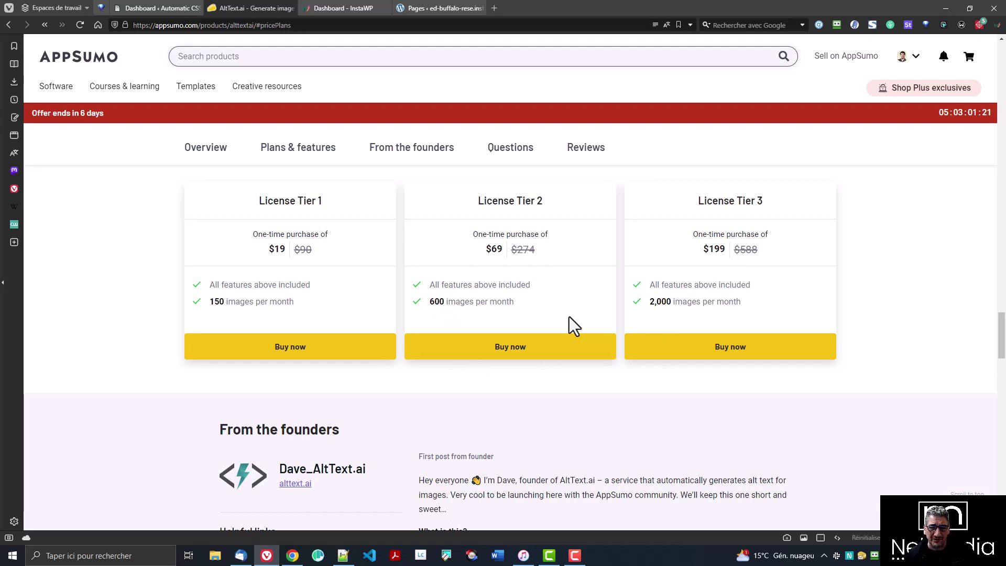
Step: Open the WordPress site's Home page for editing and inspect the shark image's alt text and replacement options
left_click(412, 7)
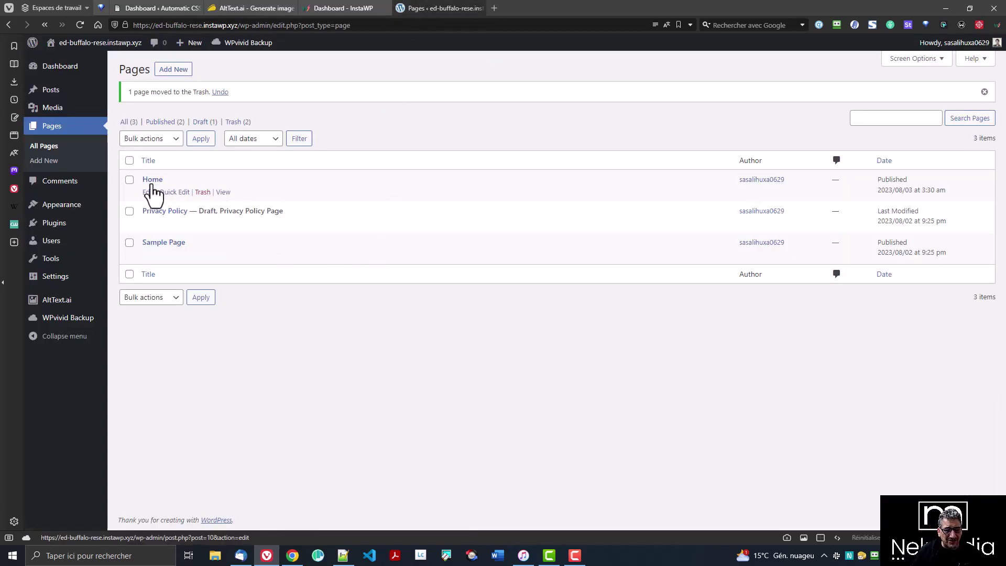
left_click(153, 186)
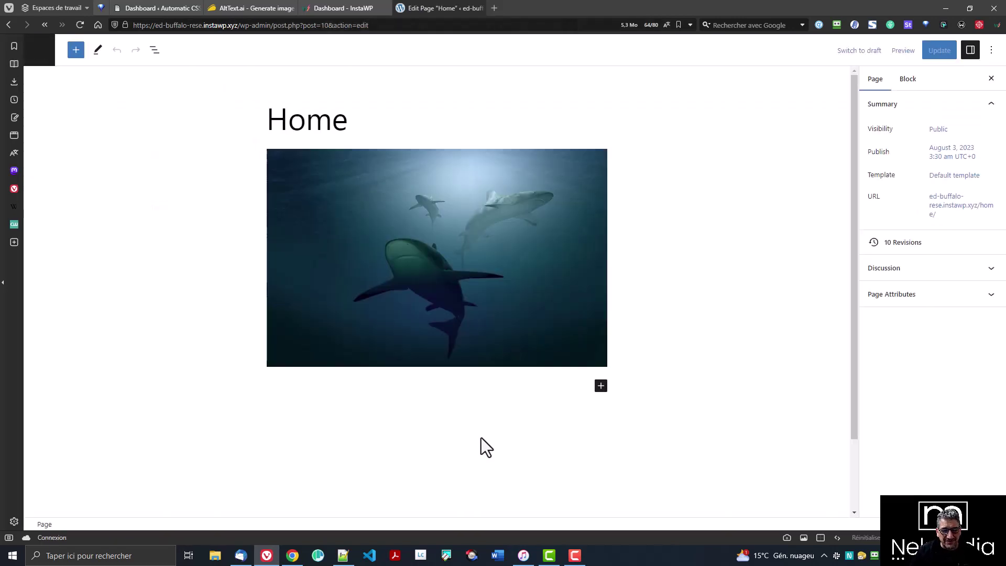
left_click(506, 259)
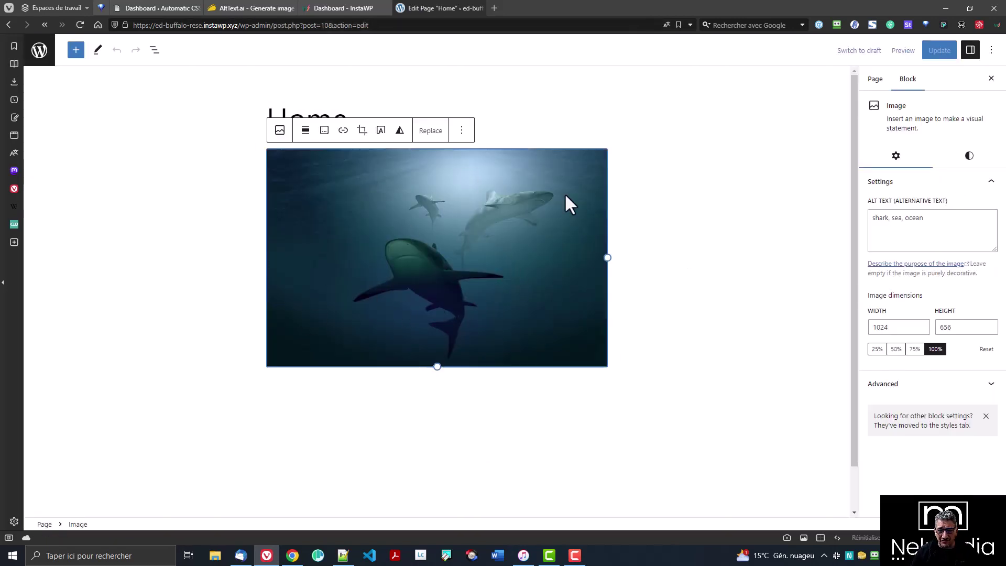
left_click(431, 133)
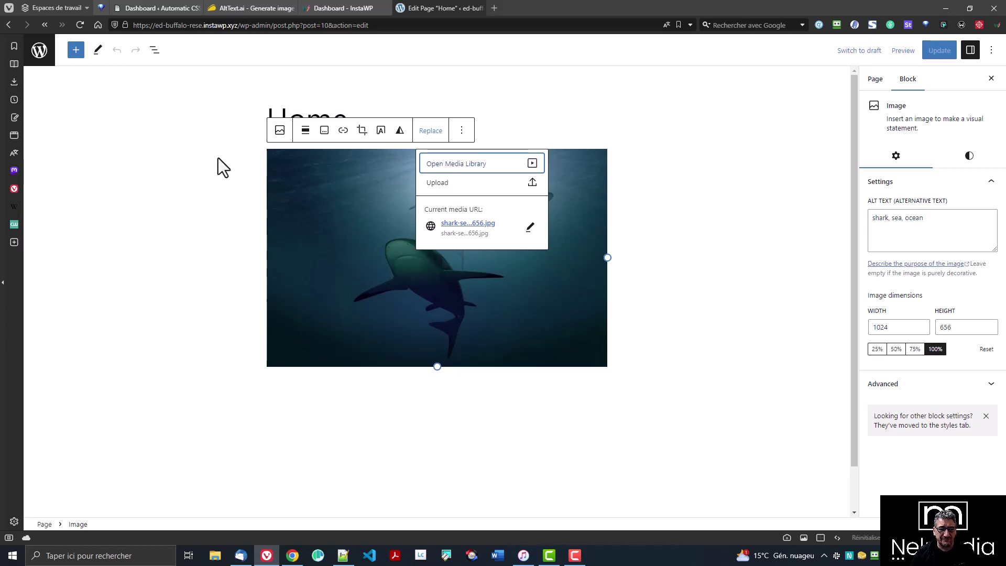
Step: Open the AltText.ai plugin settings in WordPress and review the title, caption and description options for generated alt text
left_click(39, 50)
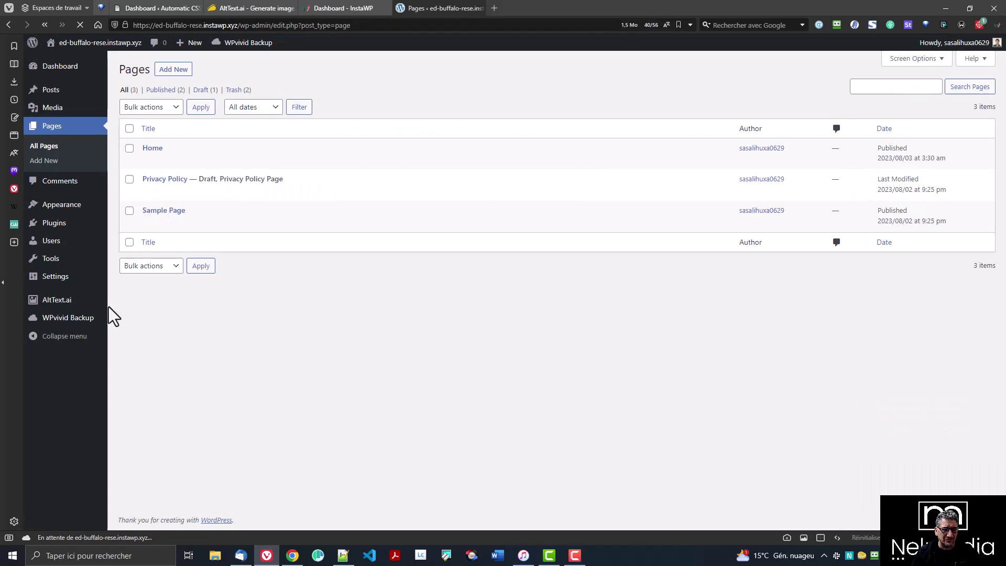
left_click(69, 307)
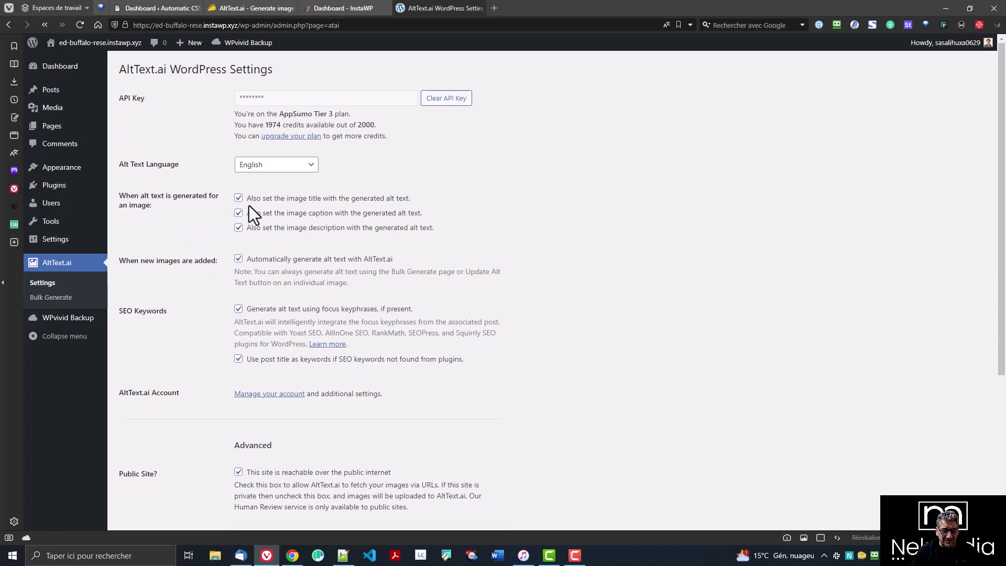
left_click_drag(444, 205, 244, 202)
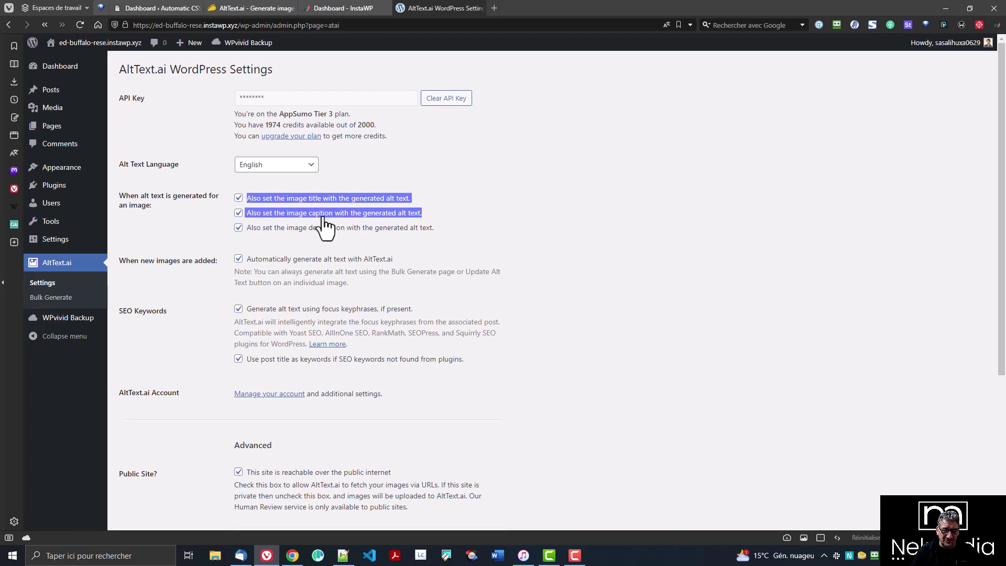
left_click(388, 244)
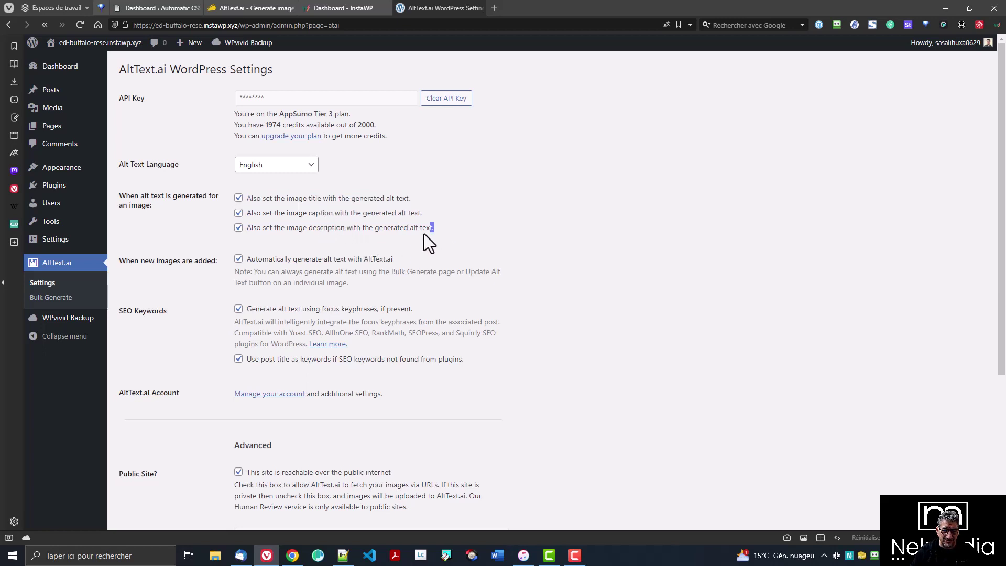
left_click_drag(424, 235, 225, 202)
left_click(474, 236)
Step: Turn off and re-enable the options that also set the image title, caption and description with the generated alt text
left_click(256, 227)
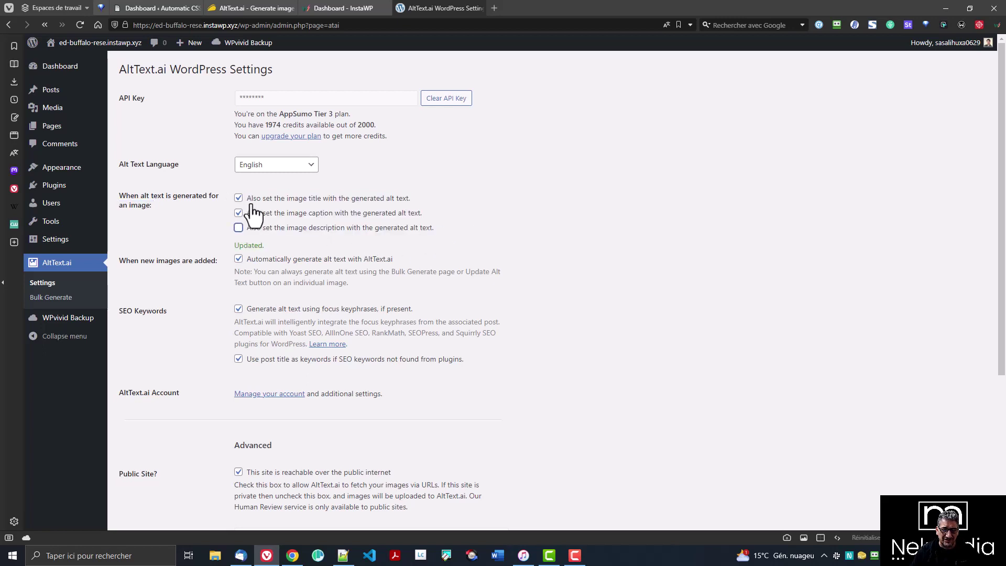
left_click(240, 210)
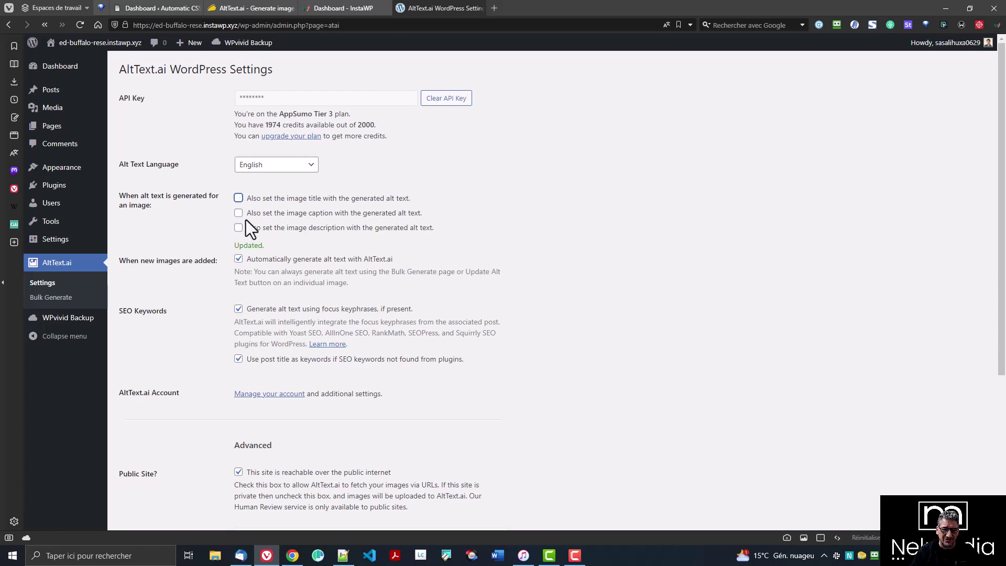
left_click(239, 199)
left_click(239, 212)
left_click(239, 233)
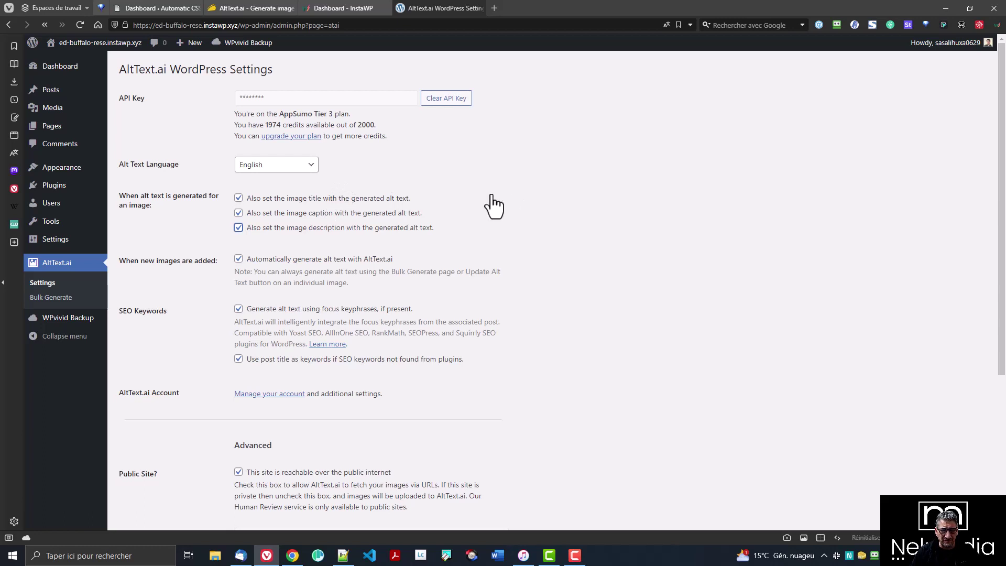
Step: Examine the list of languages available for the generated alt text
left_click(545, 222)
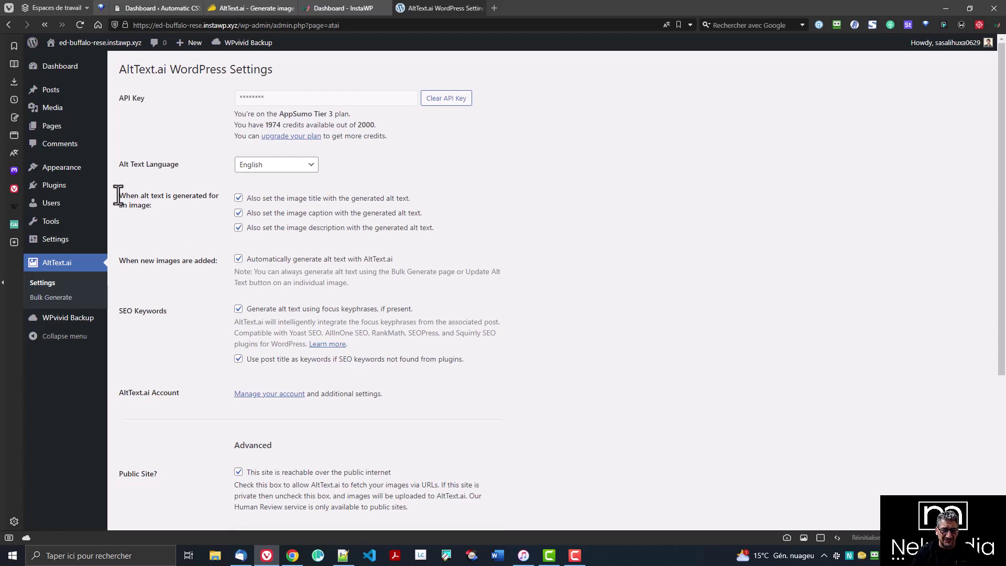
scroll(156, 233, "down", 1)
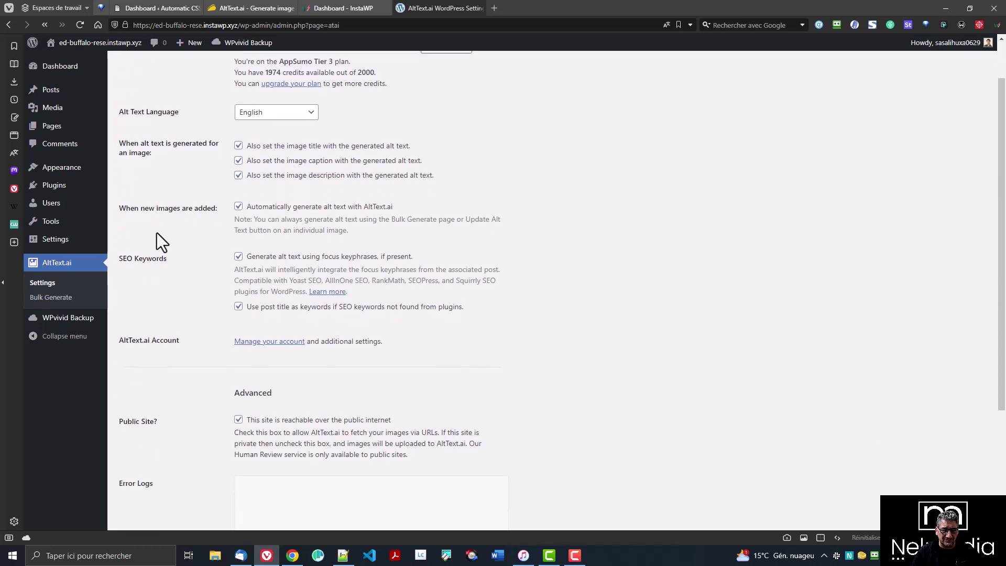
left_click(257, 115)
scroll(314, 149, "up", 1)
left_click_drag(314, 150, 429, 125)
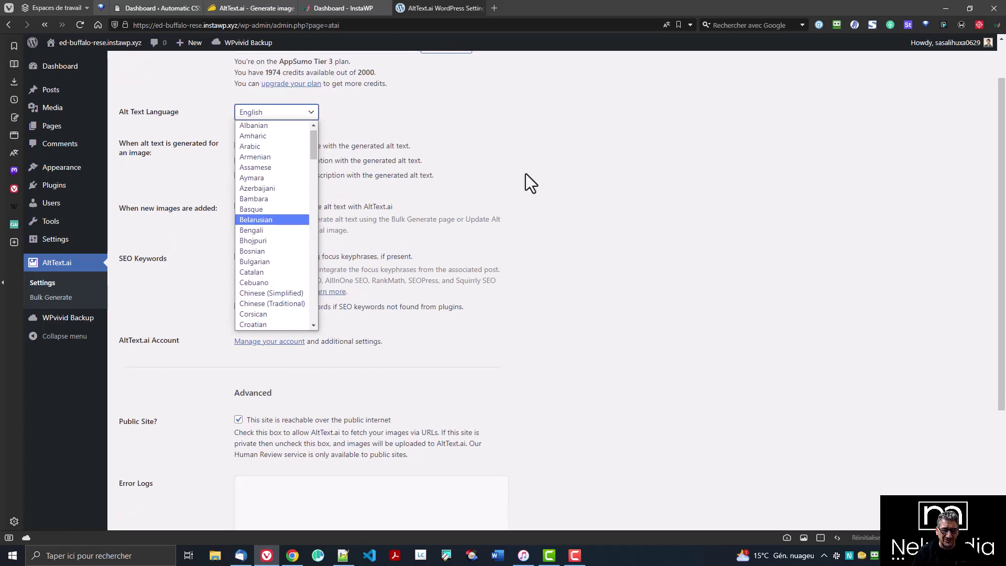
left_click(549, 178)
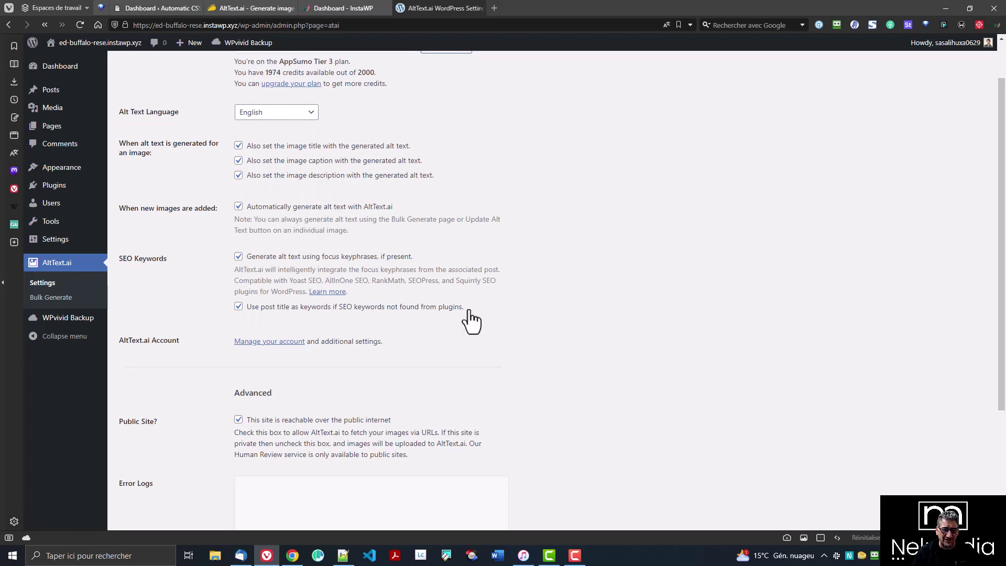
scroll(466, 319, "up", 1)
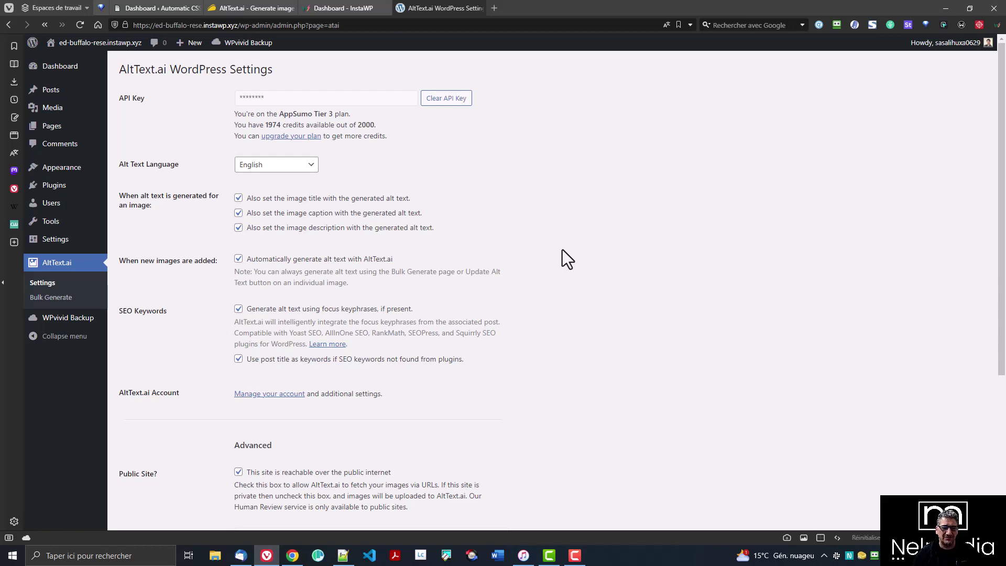
Step: Disable both SEO keyword options: generating alt text from focus keyphrases and using the post title as keywords
scroll(574, 272, "down", 1)
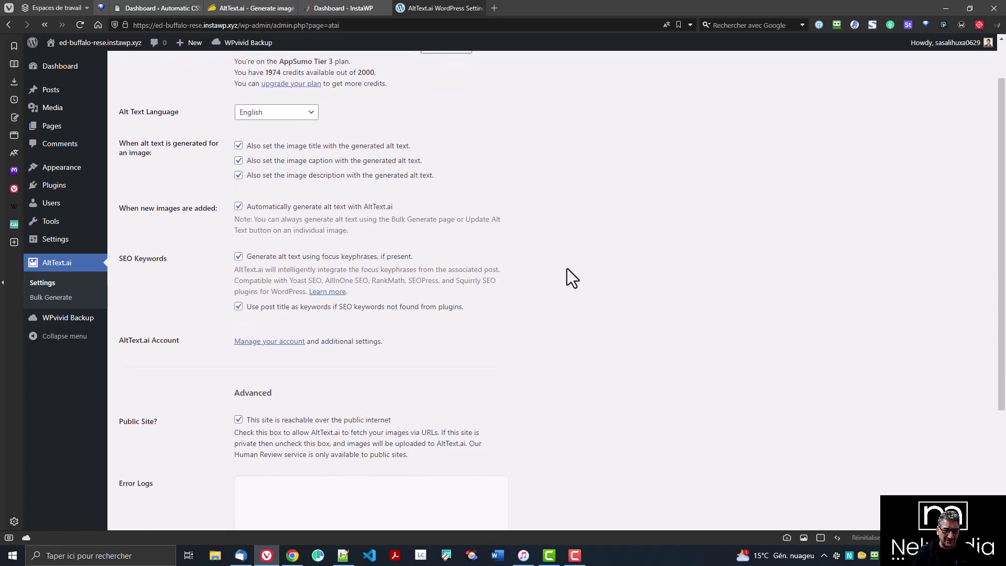
left_click(238, 256)
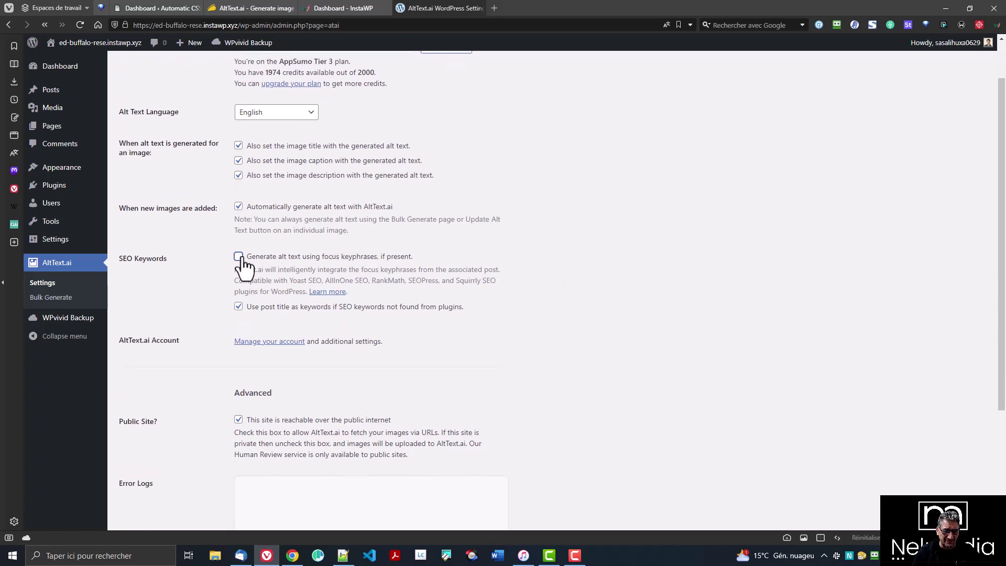
left_click(239, 306)
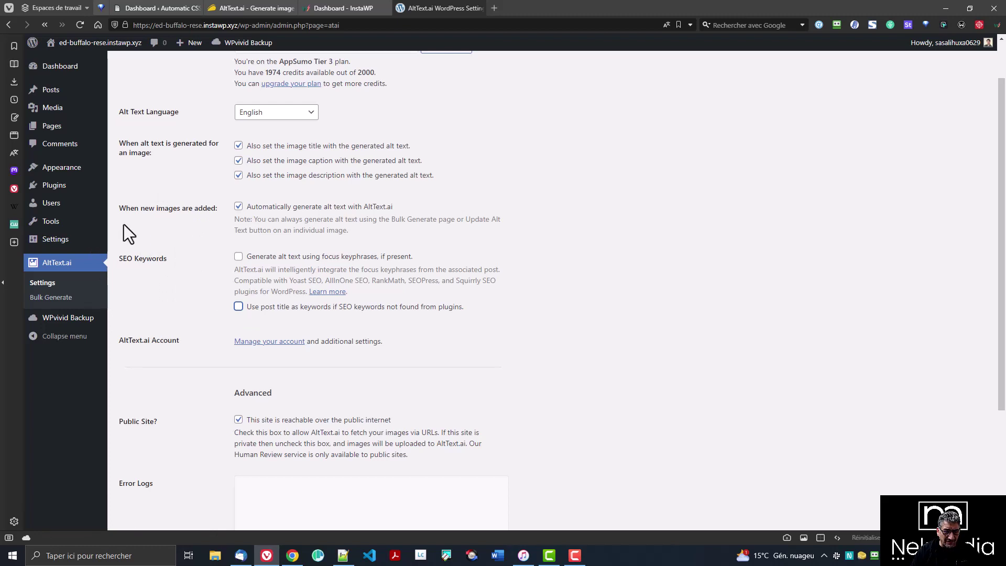
Step: Review the automatic generation setting for new images, the public site option and the error logs
left_click_drag(118, 208, 209, 211)
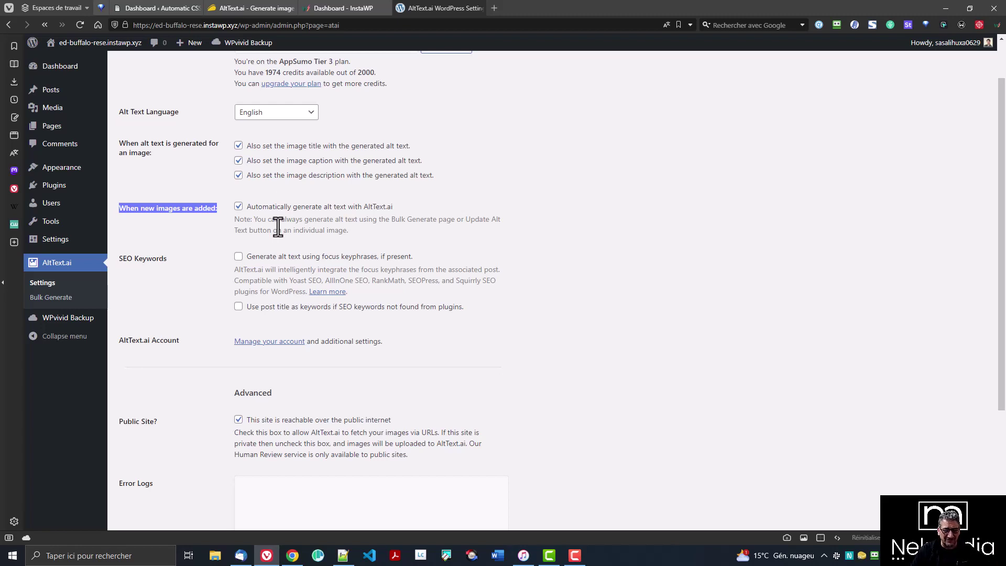
left_click(600, 277)
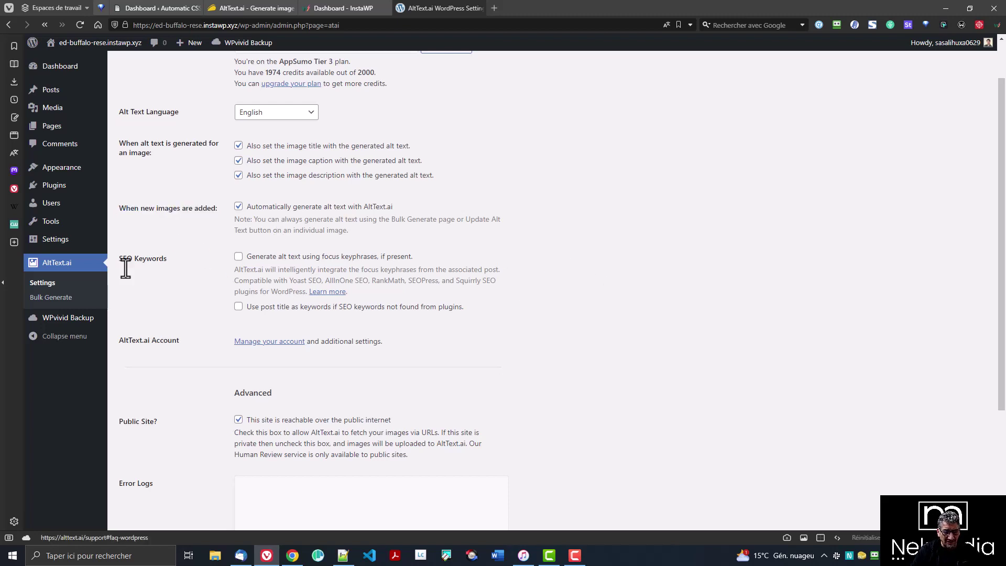
scroll(519, 340, "down", 3)
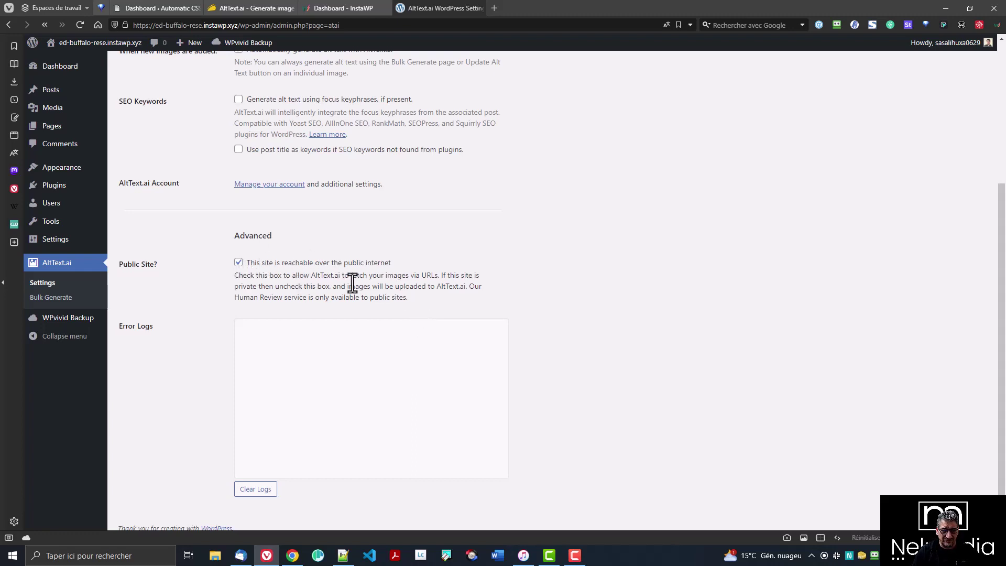
Step: Open the list of pages in a new browser tab and edit the Home page
scroll(392, 314, "up", 4)
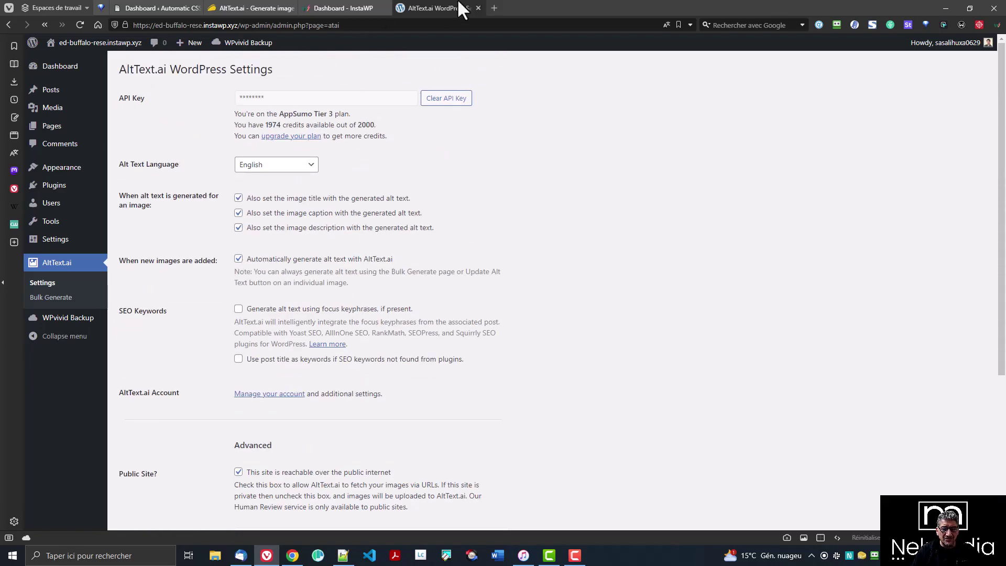
mouse_move(47, 127)
right_click(130, 129)
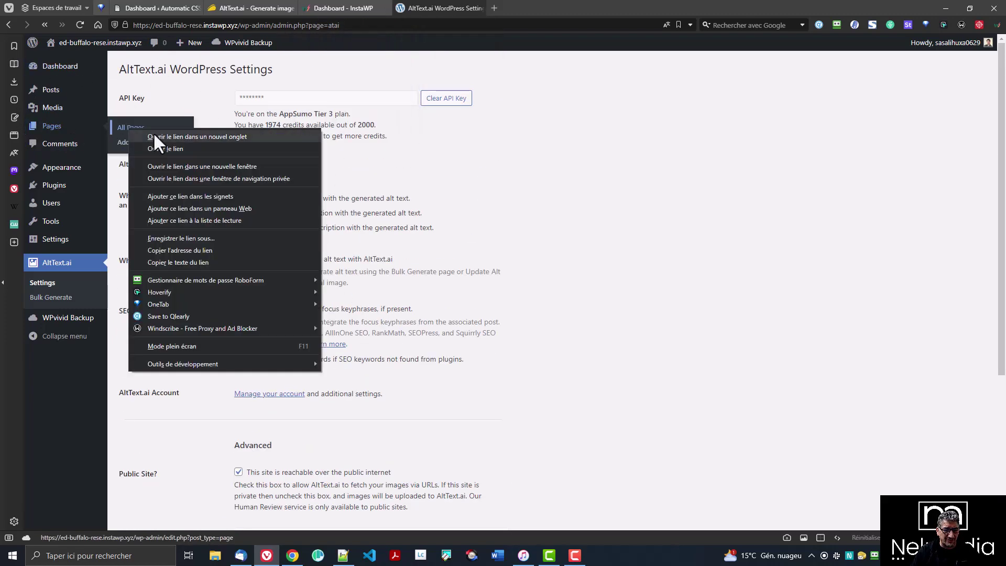
left_click(168, 136)
left_click(537, 6)
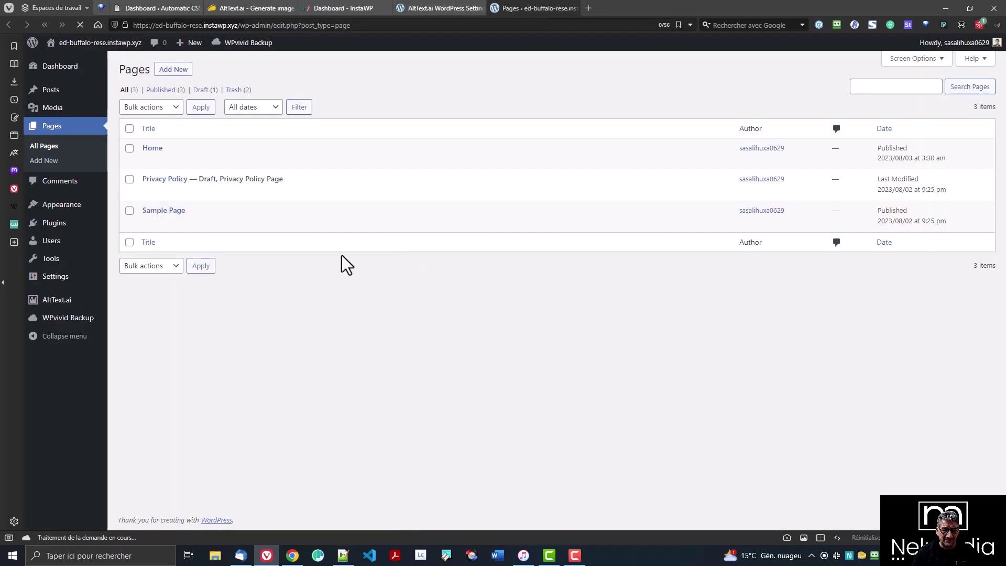
left_click(152, 148)
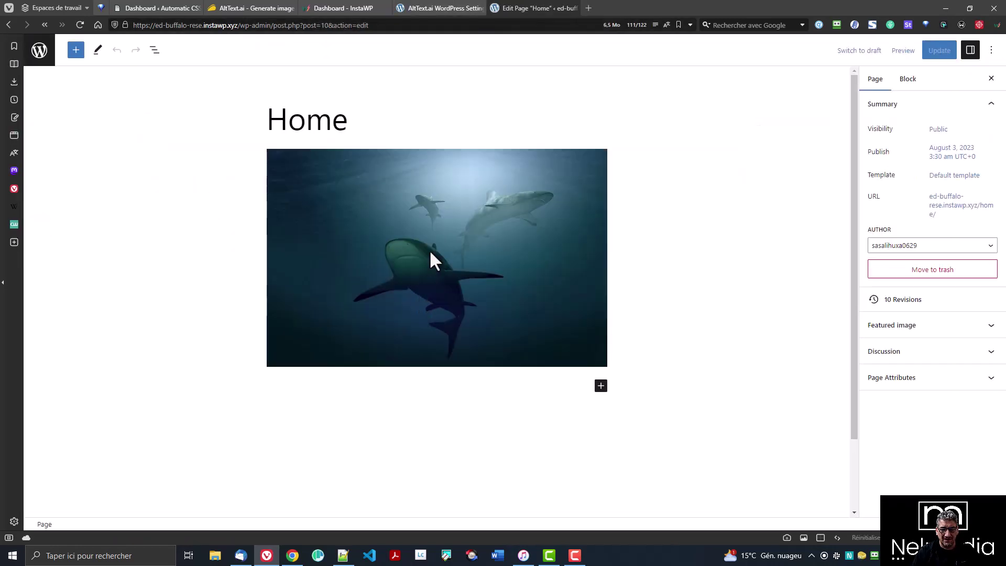
Step: Start replacing the Home page's shark image with one from the StockPack stock image library
left_click(429, 249)
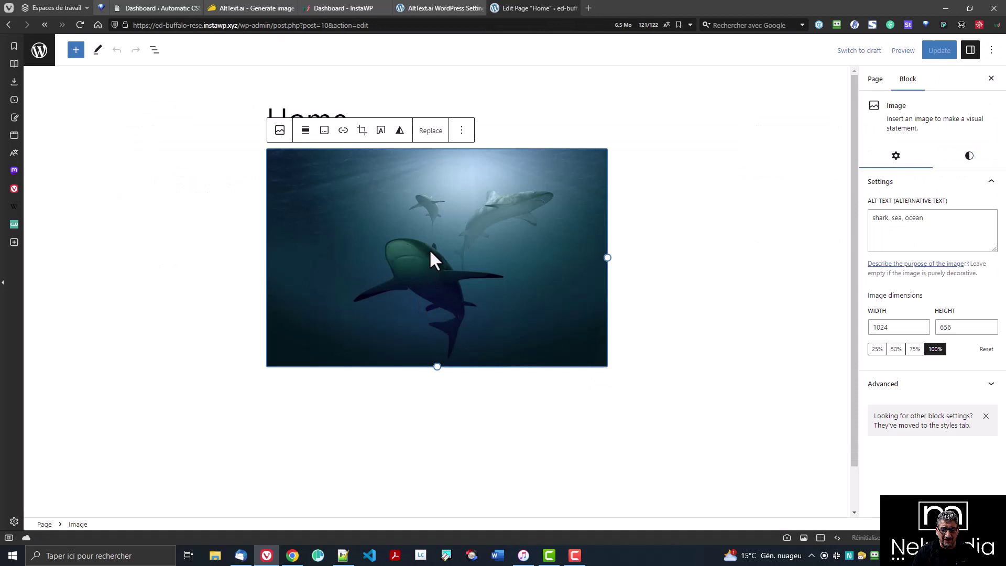
left_click(430, 137)
left_click(451, 165)
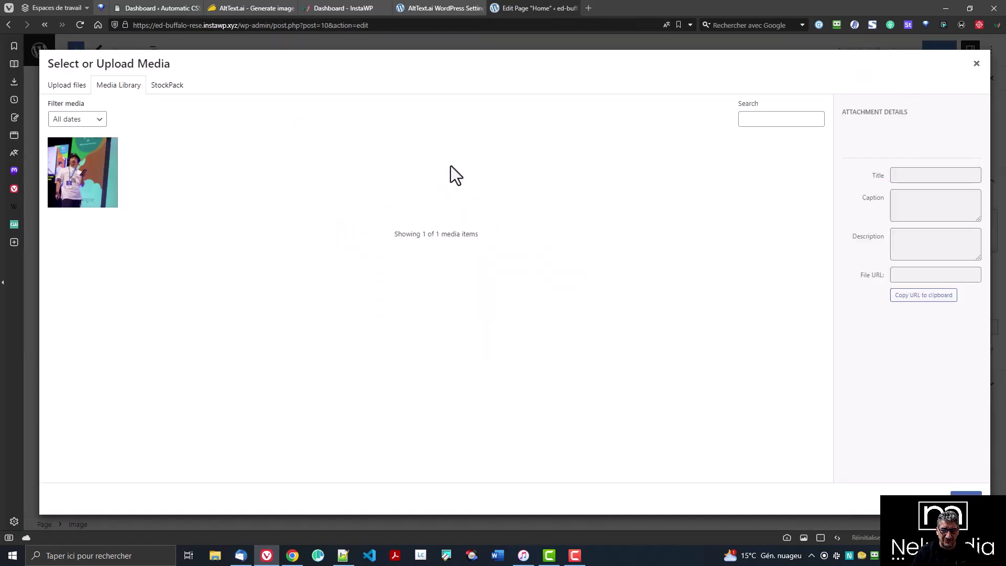
left_click(168, 87)
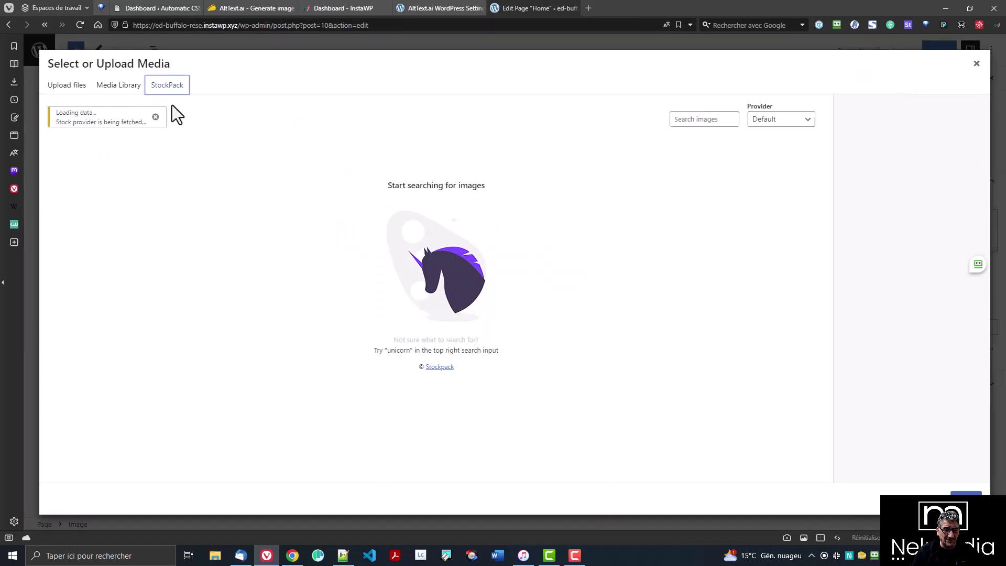
Step: Search Pixabay for "beach" and download the image of seashells and a starfish on sand
left_click(757, 121)
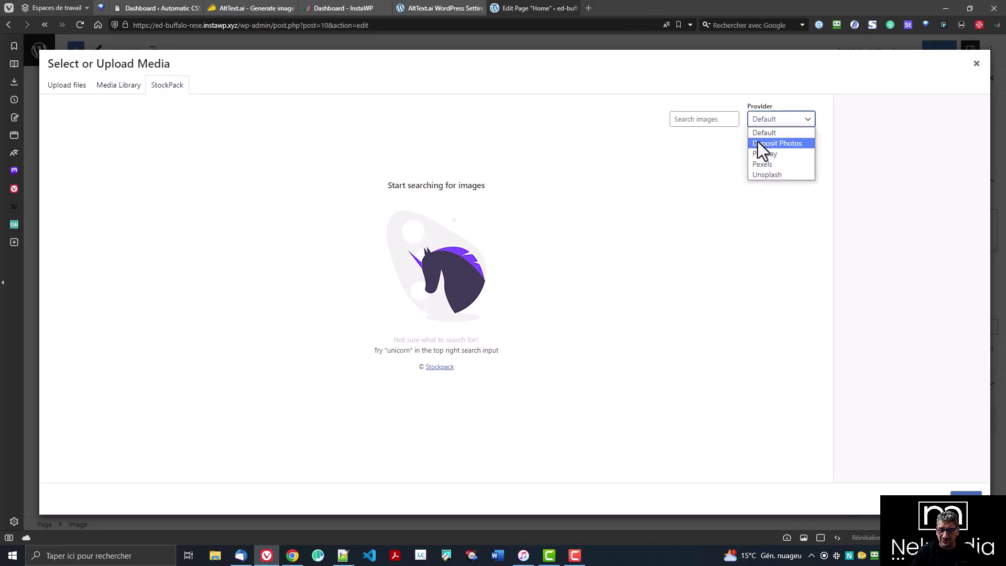
left_click(770, 153)
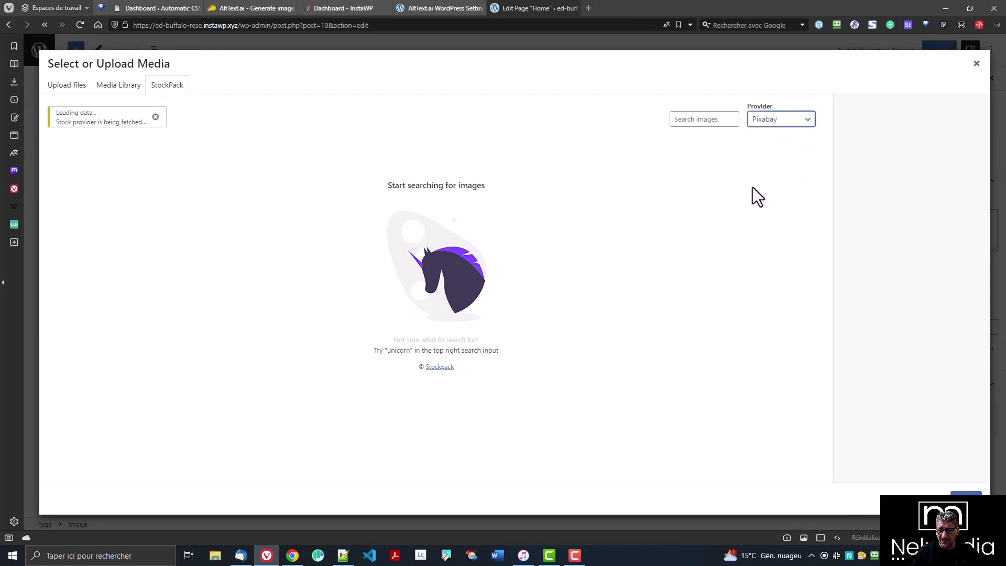
left_click(702, 121)
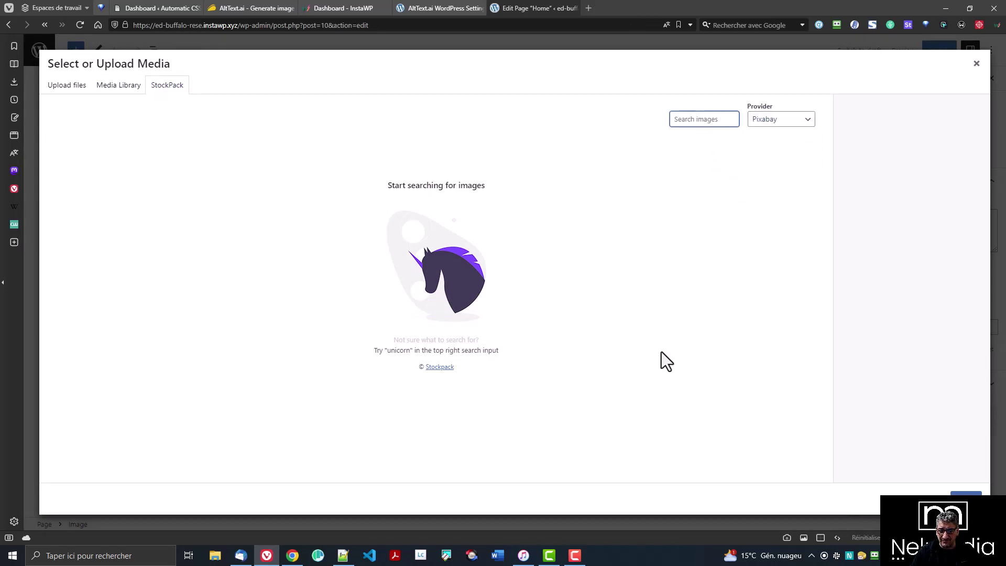
type("beach")
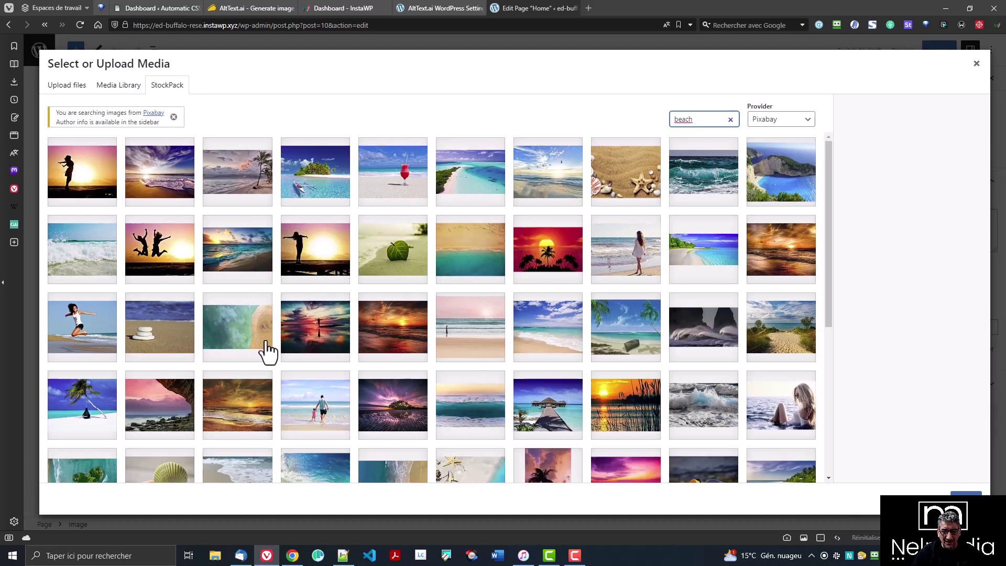
left_click(611, 184)
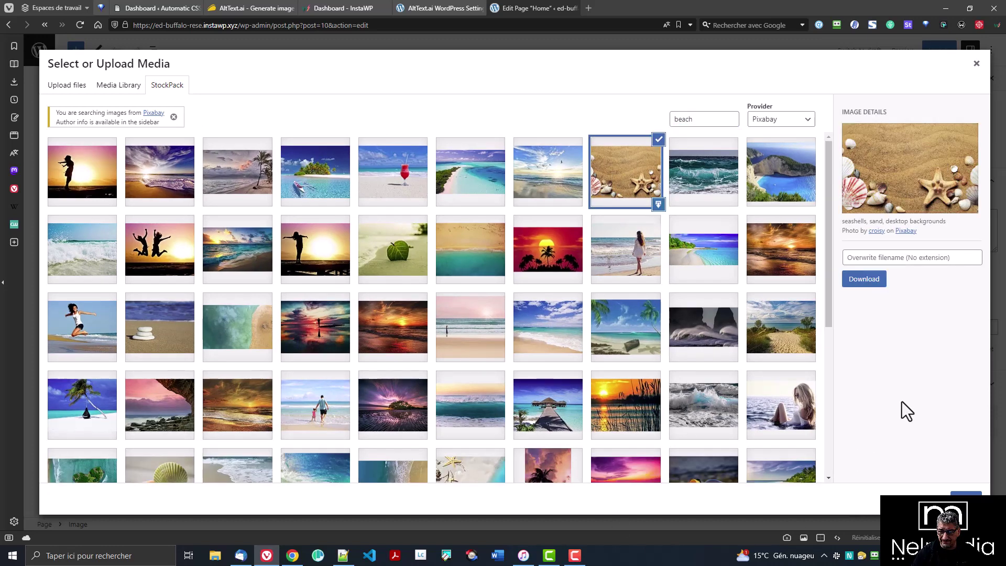
left_click(861, 280)
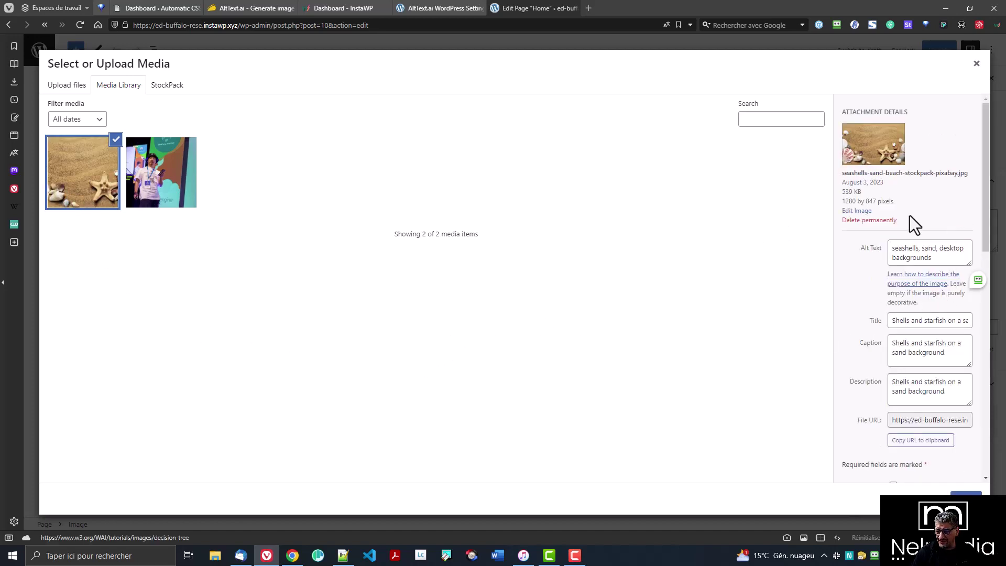
Step: Review the alt text, title, caption and description filled in for the downloaded seashell image
left_click_drag(952, 257, 880, 242)
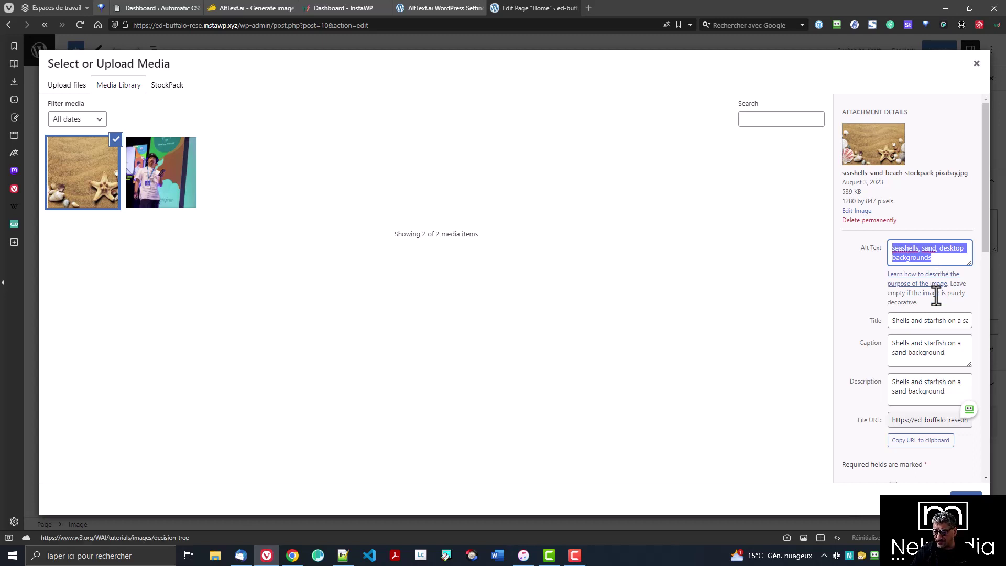
left_click(906, 320)
left_click(910, 364)
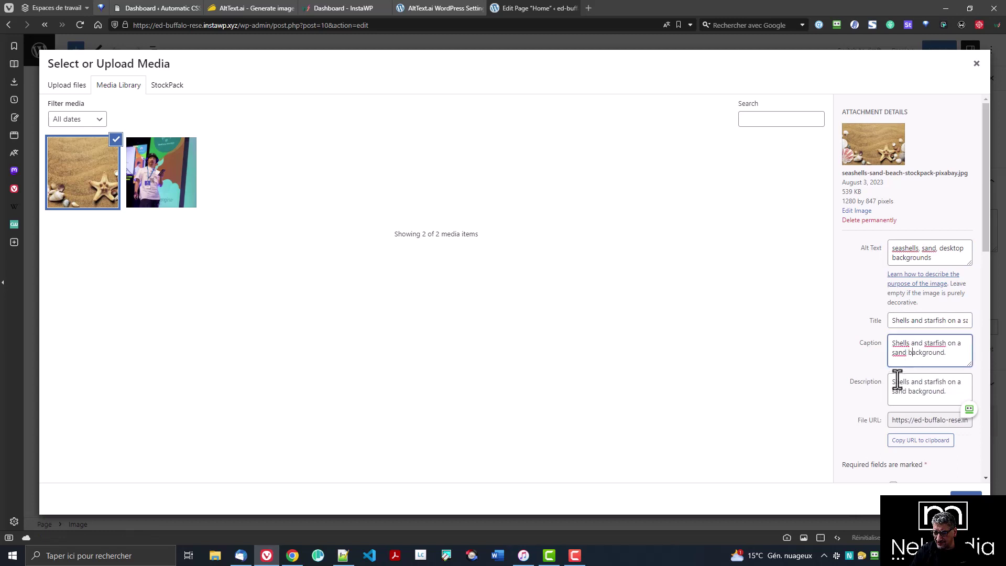
left_click(908, 394)
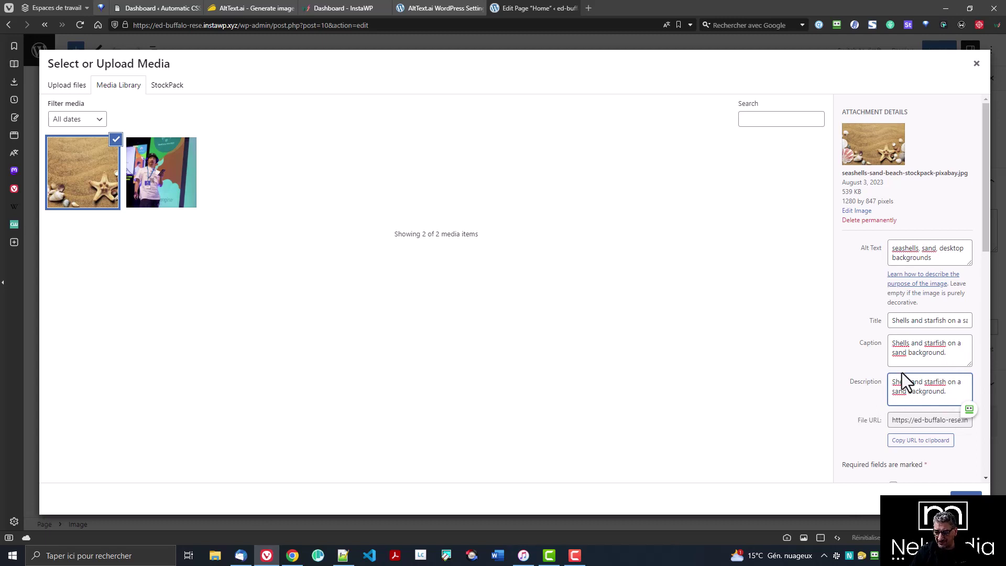
scroll(902, 354, "down", 3)
scroll(909, 355, "up", 3)
left_click(926, 320)
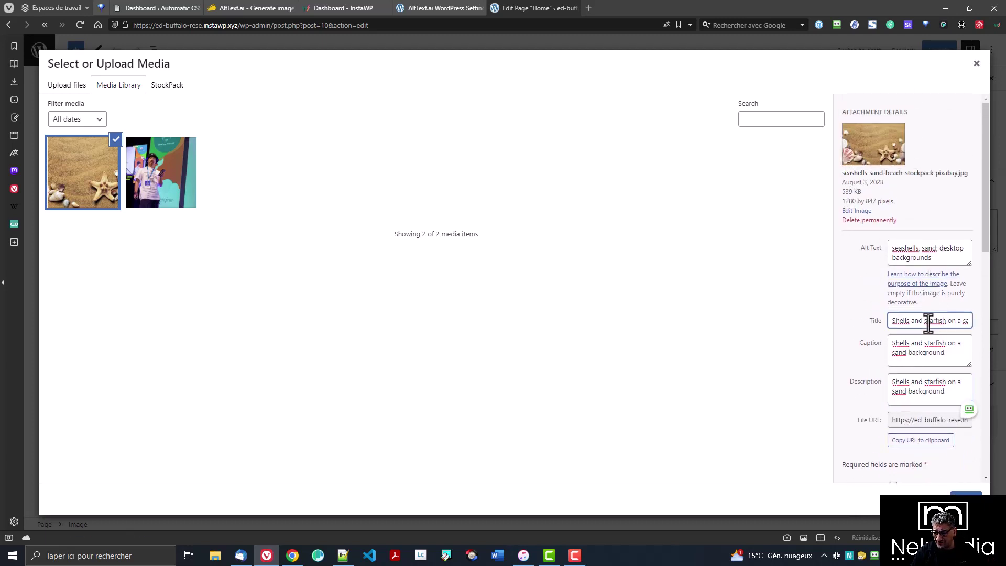
Step: Replace the image's alt text with its caption, "Shells and starfish on a sand background."
left_click_drag(960, 367, 864, 341)
key("ctrl+c")
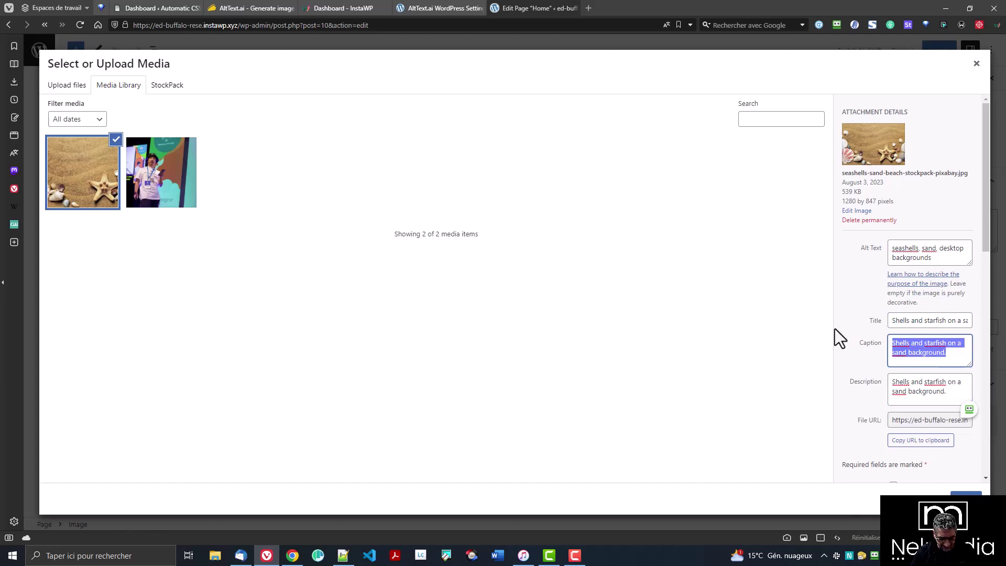
left_click(922, 258)
key("ctrl+a")
key("ctrl+v")
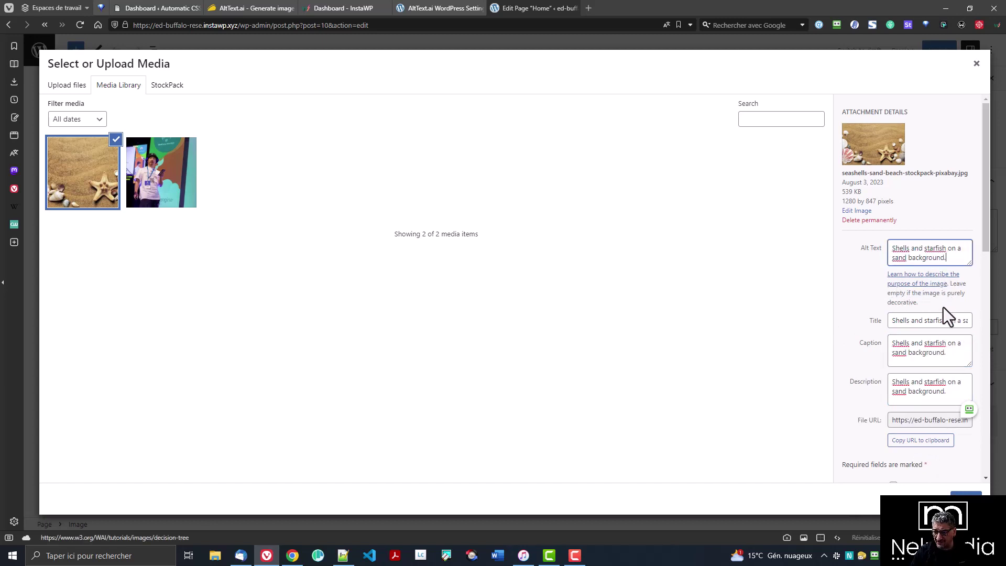
key("Tab")
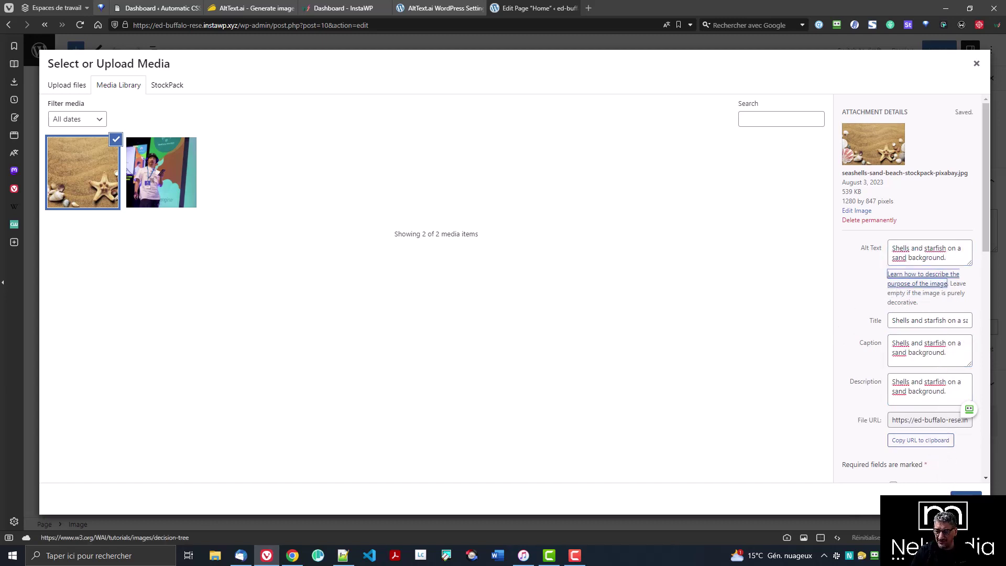
Step: Insert the seashell image into the Home page, remove its visible caption and update the page
left_click(965, 498)
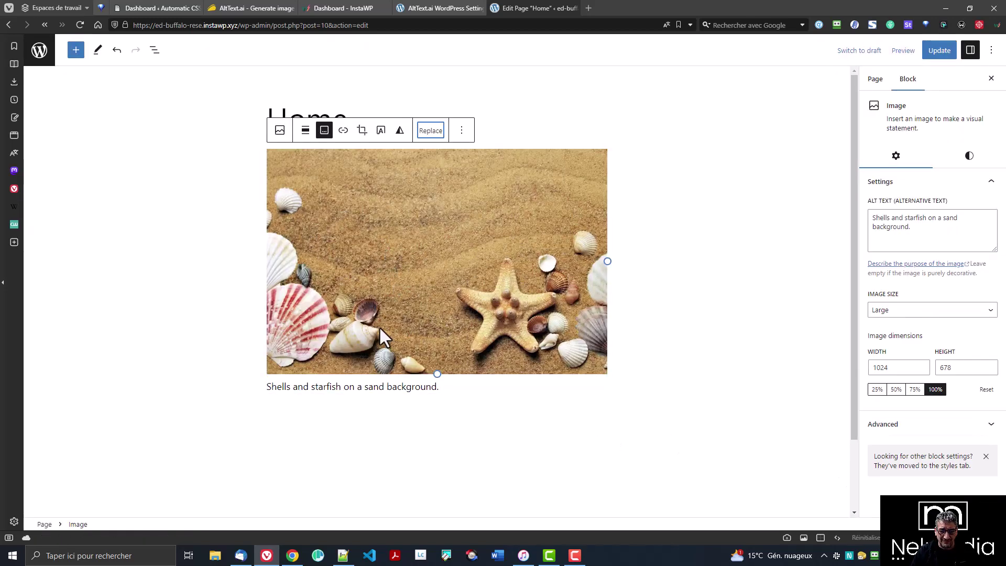
left_click(325, 132)
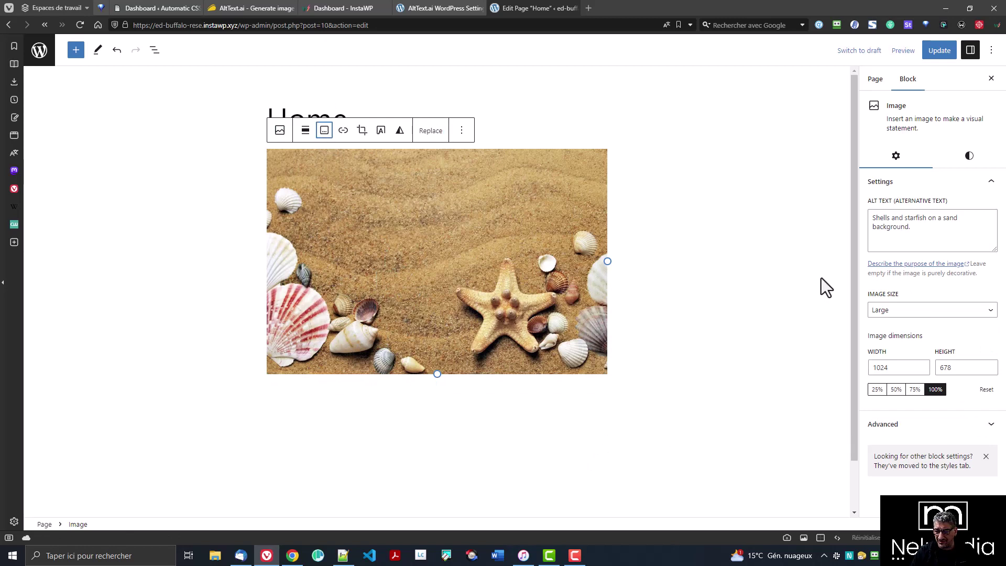
left_click(955, 243)
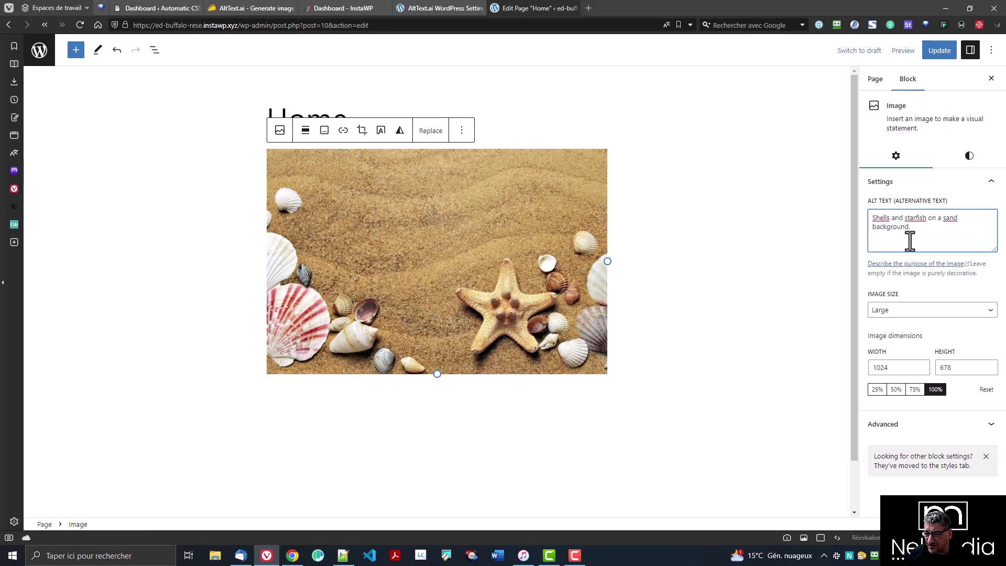
left_click(938, 51)
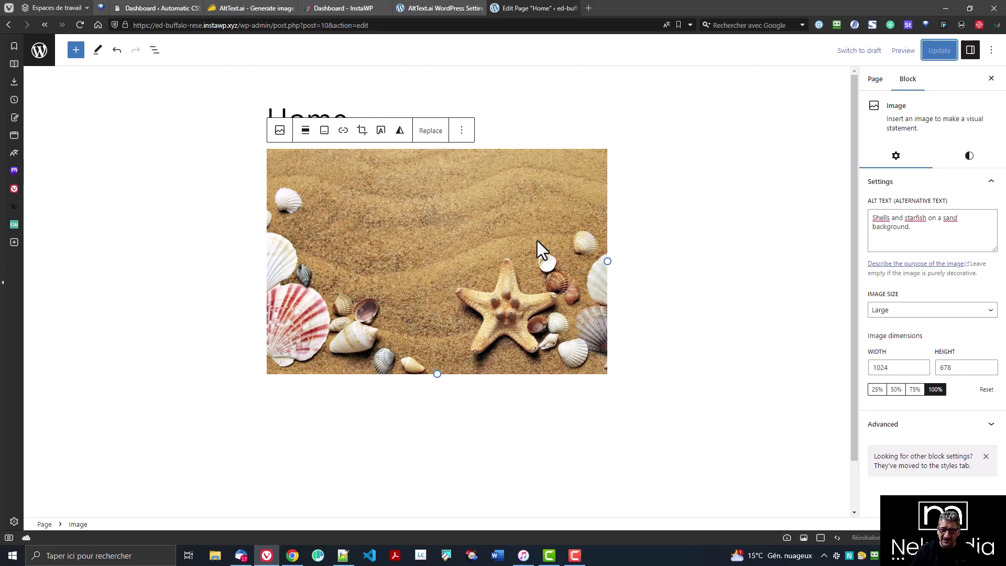
Step: In the AltText.ai settings, enable both SEO keyword options: using focus keyphrases and using the post title as keywords
left_click(438, 8)
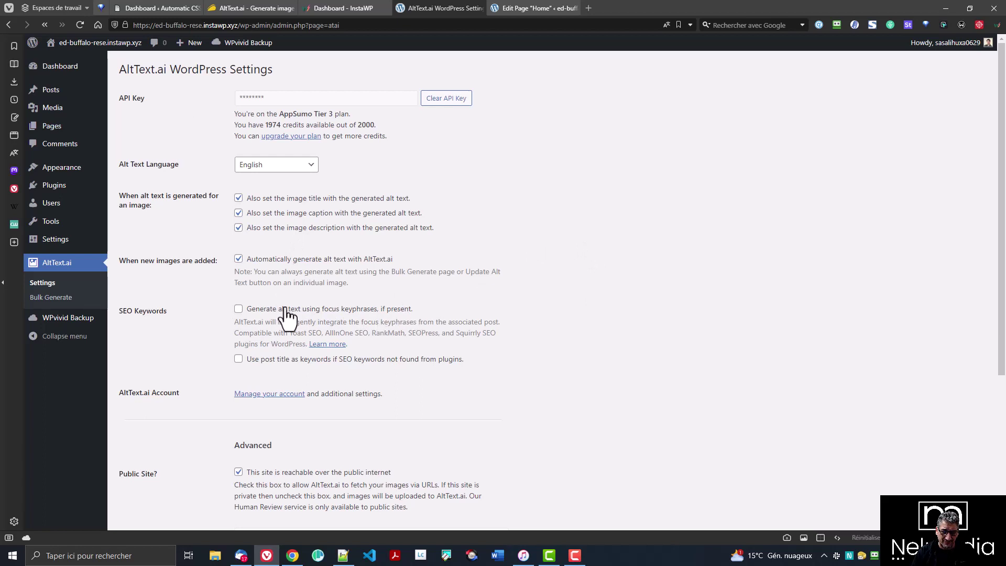
left_click(238, 309)
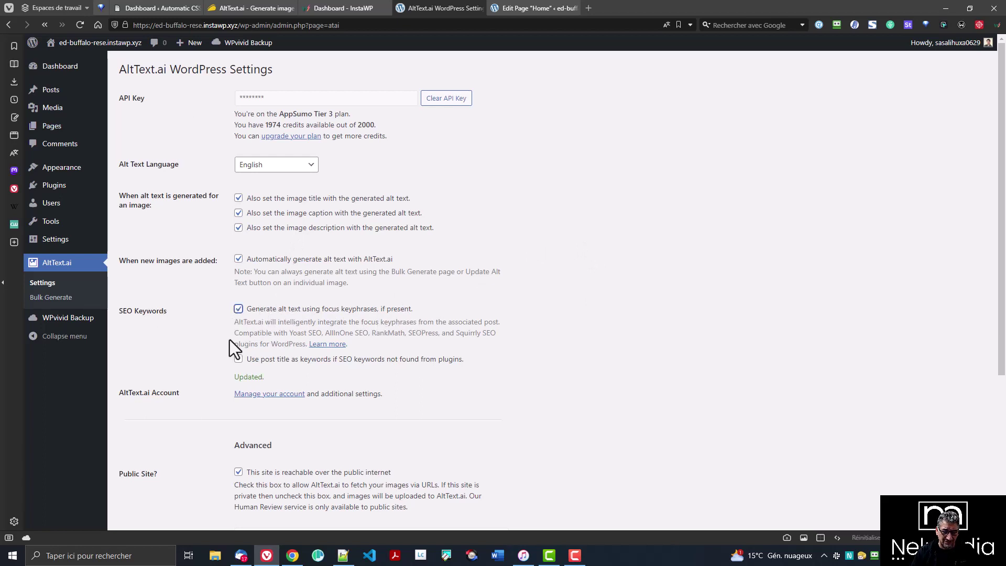
left_click(289, 332)
left_click_drag(290, 333, 480, 333)
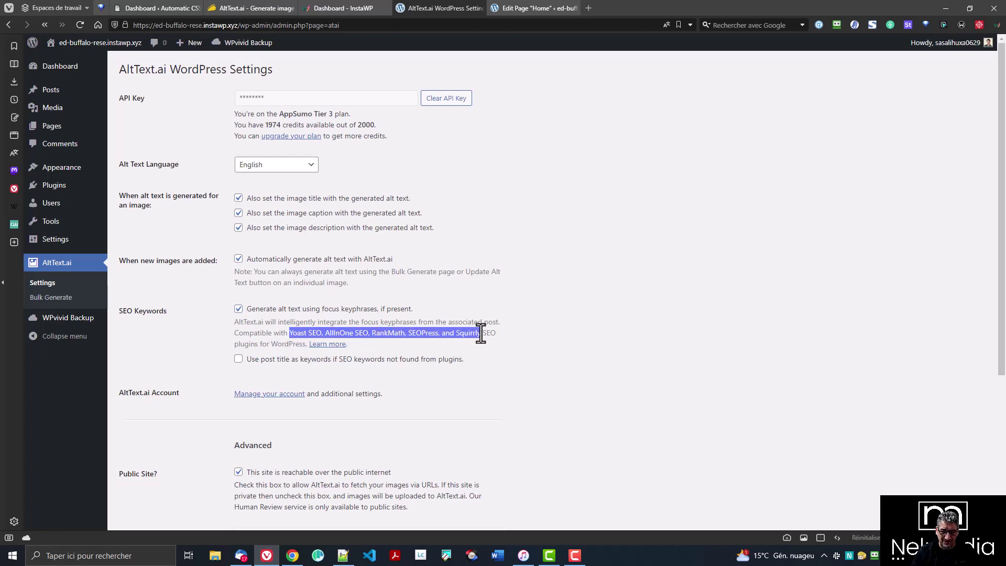
left_click(525, 328)
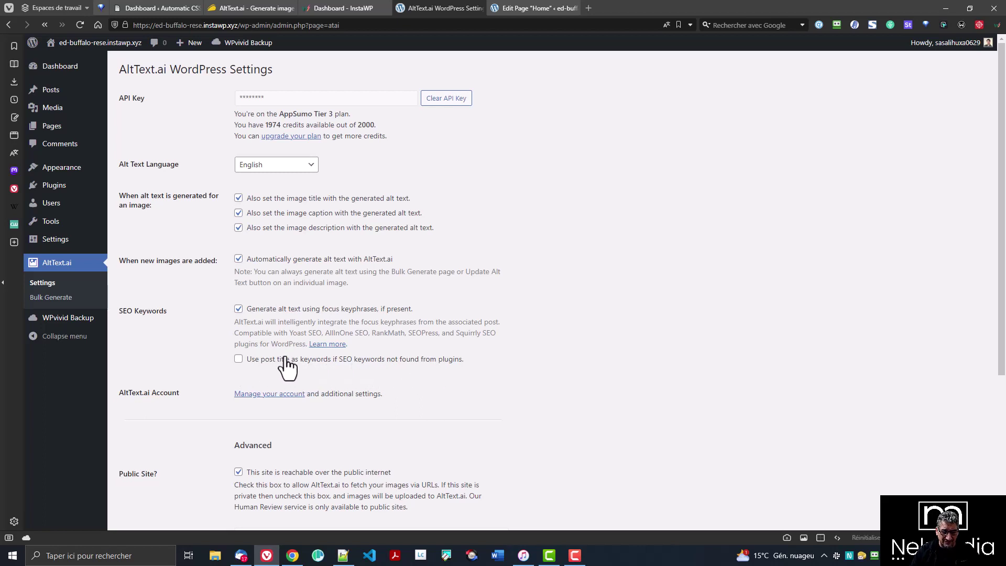
left_click(246, 359)
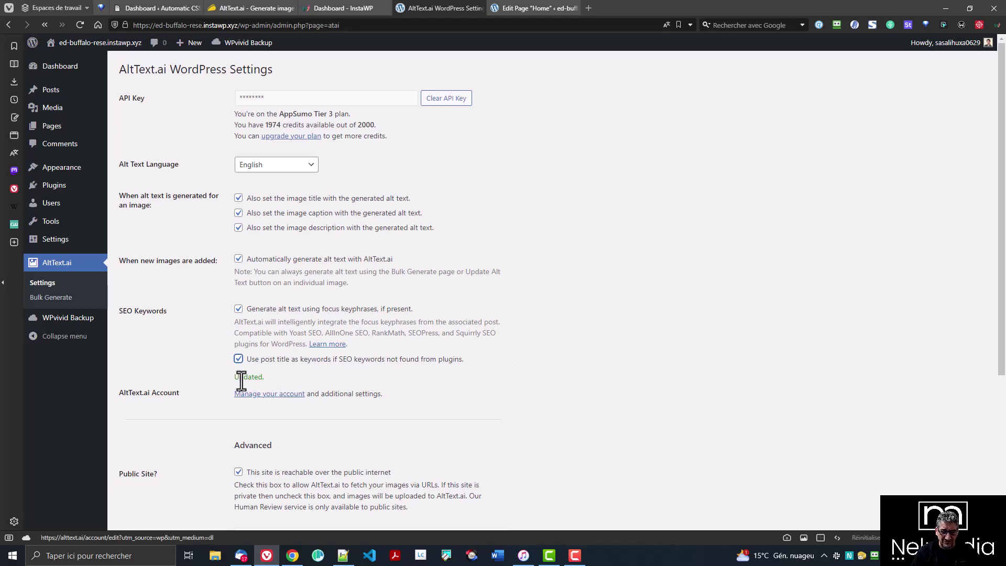
scroll(519, 388, "down", 4)
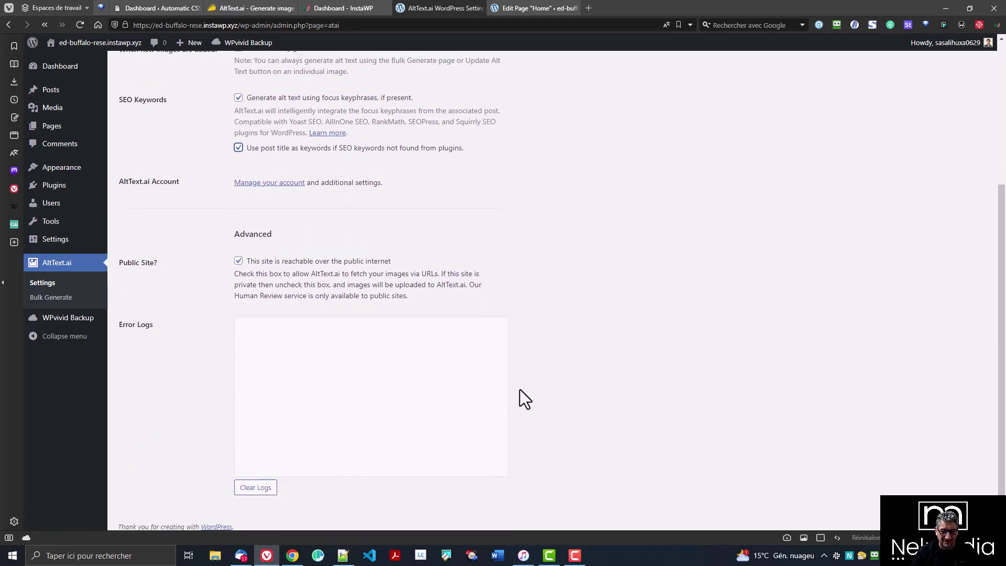
scroll(519, 389, "up", 4)
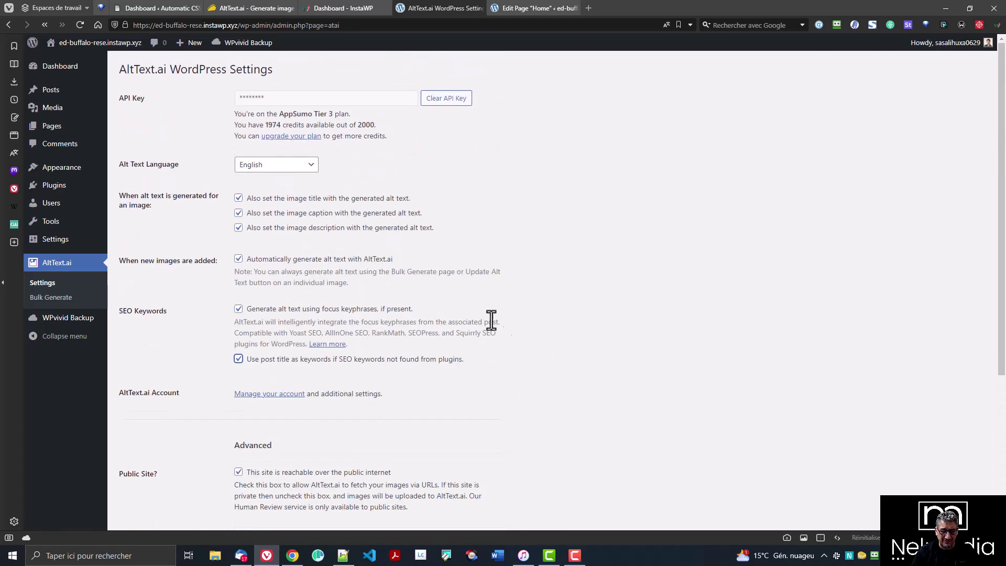
Step: Activate the Rank Math SEO plugin from the installed plugins in a new browser tab and return to the Home page editor
mouse_move(56, 186)
right_click(146, 188)
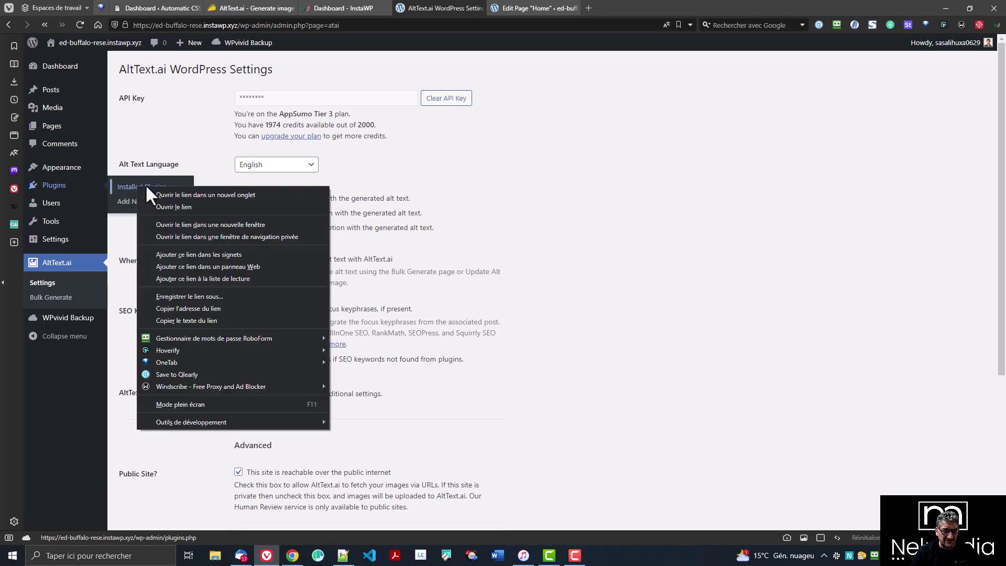
left_click(173, 194)
left_click(631, 9)
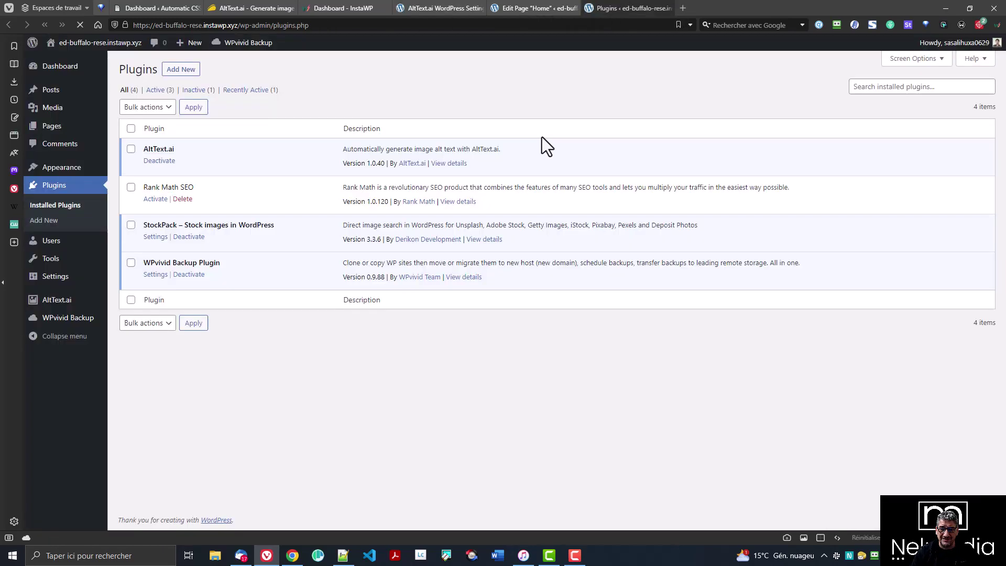
left_click(155, 199)
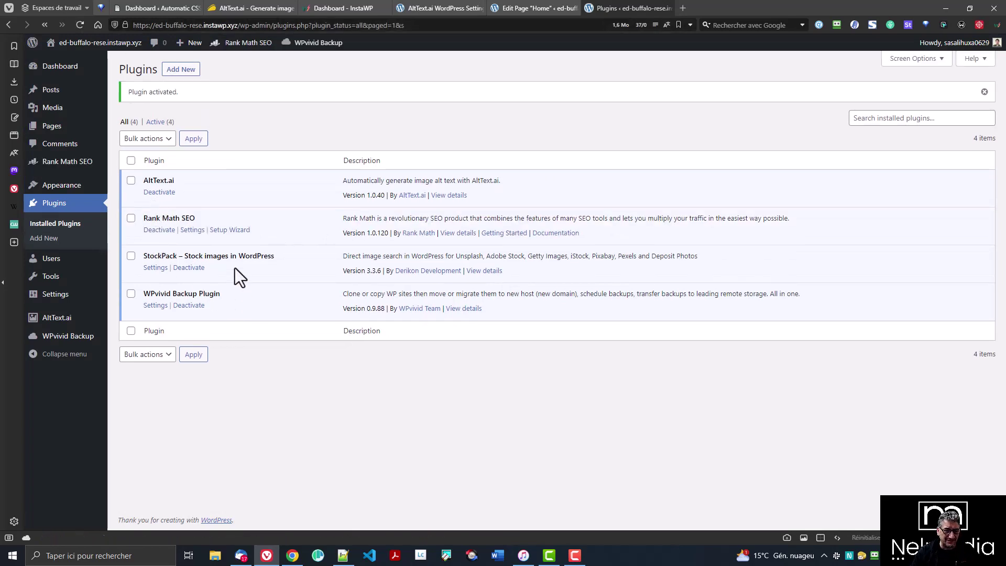
left_click(520, 9)
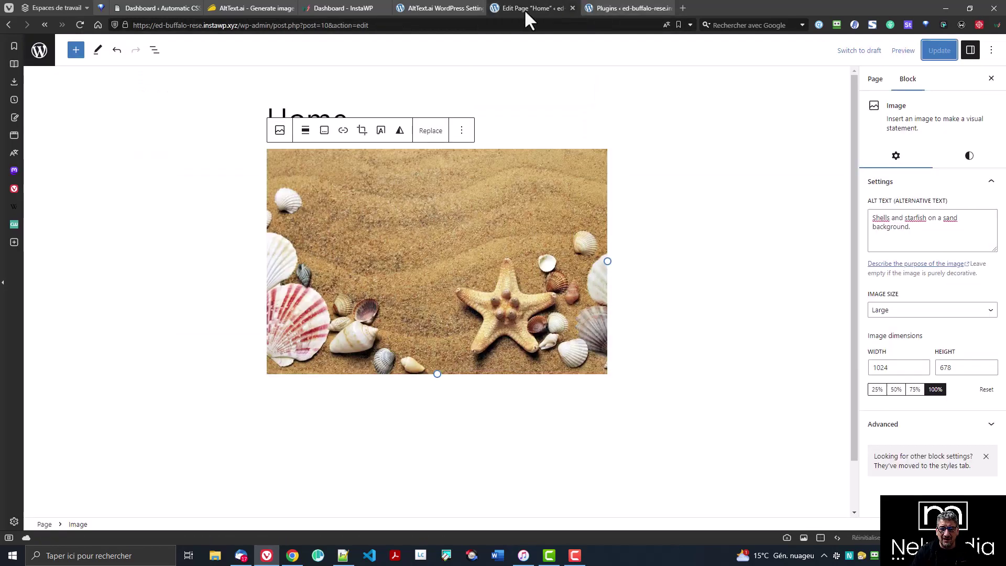
Step: Reload the Home page editor, then examine the Rank Math focus keyword settings and the Content AI view
left_click_drag(523, 8, 630, 13)
left_click(80, 25)
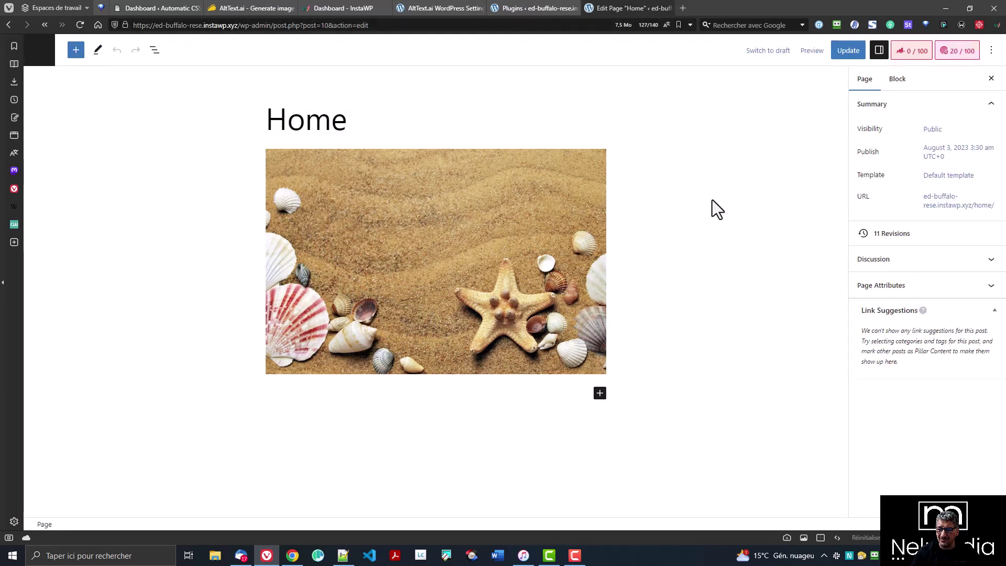
left_click(914, 54)
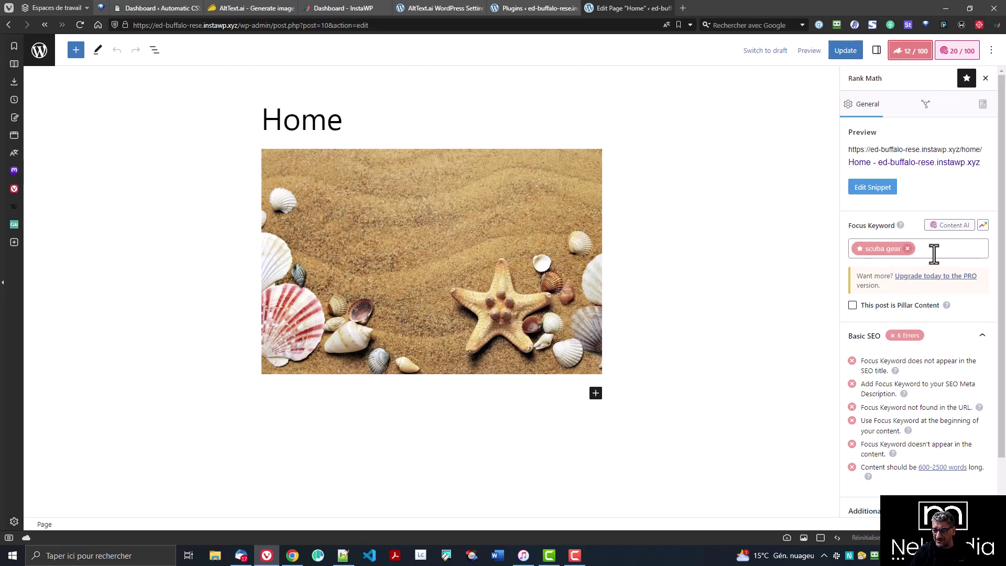
left_click(959, 51)
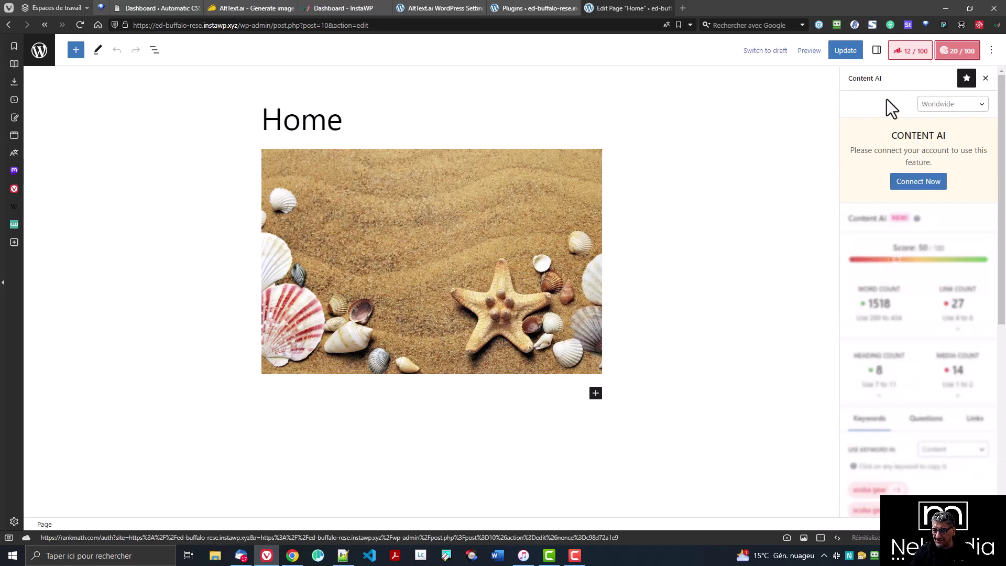
left_click(905, 53)
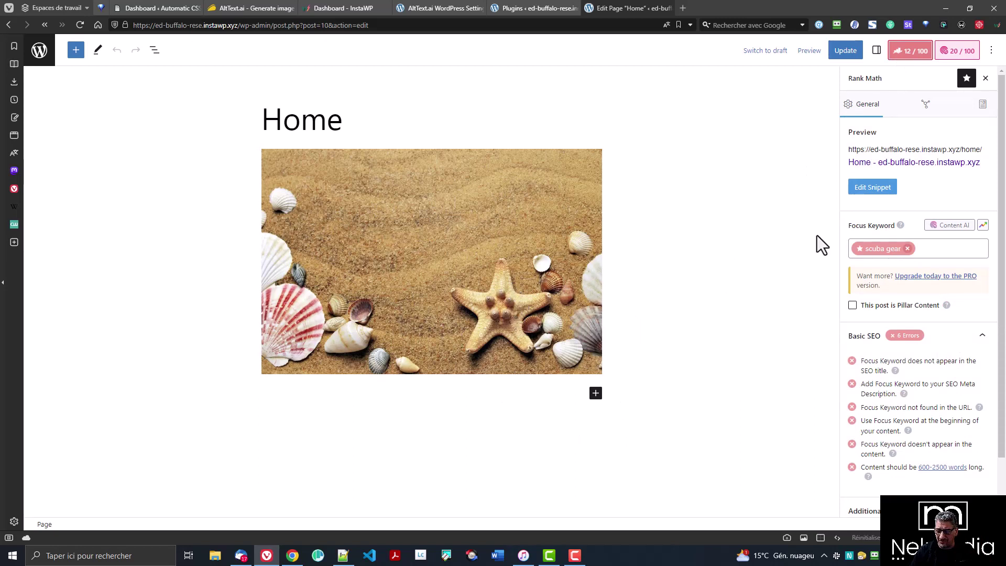
Step: Add an image block below the seashell photo and open the media library for it
left_click(595, 393)
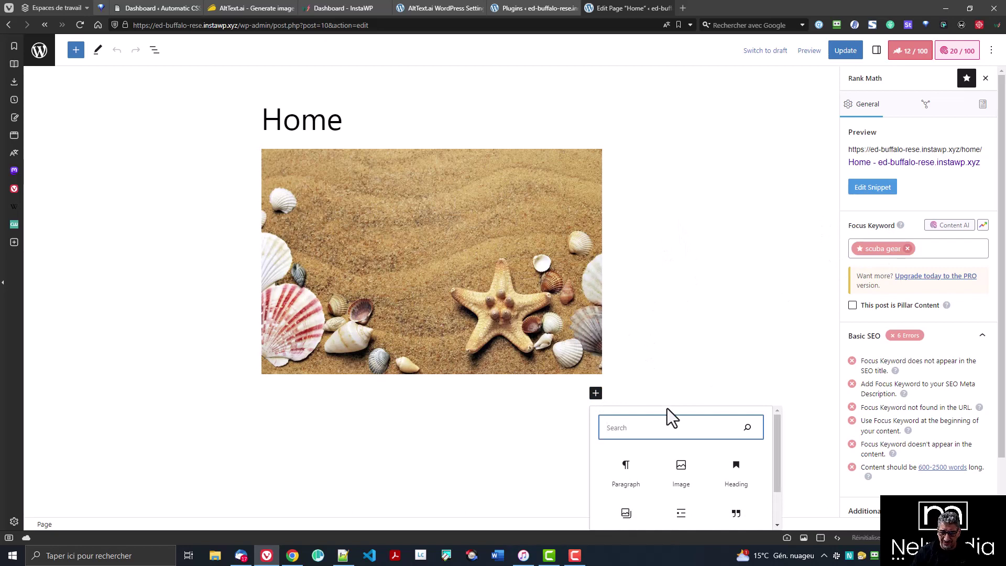
left_click(673, 466)
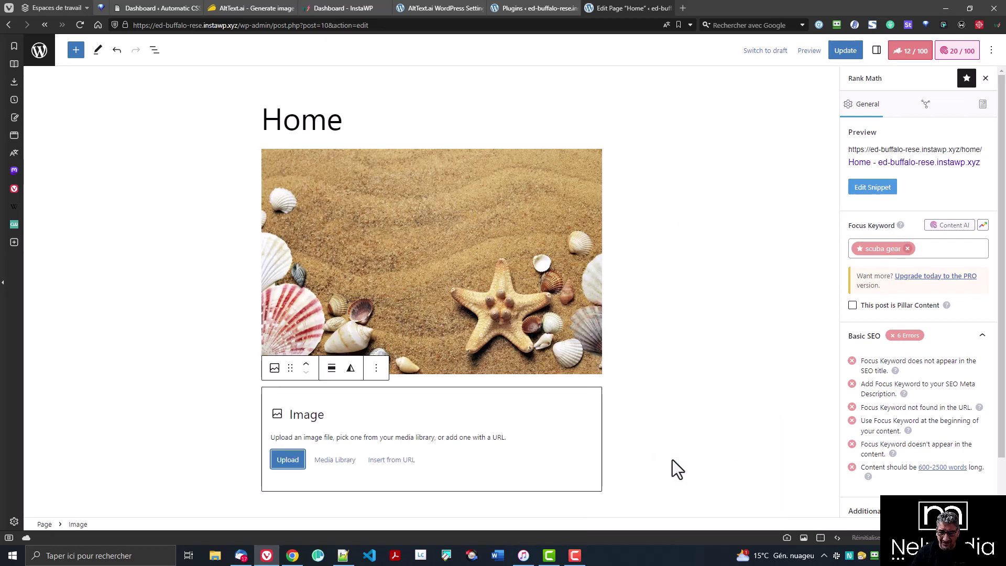
left_click(329, 464)
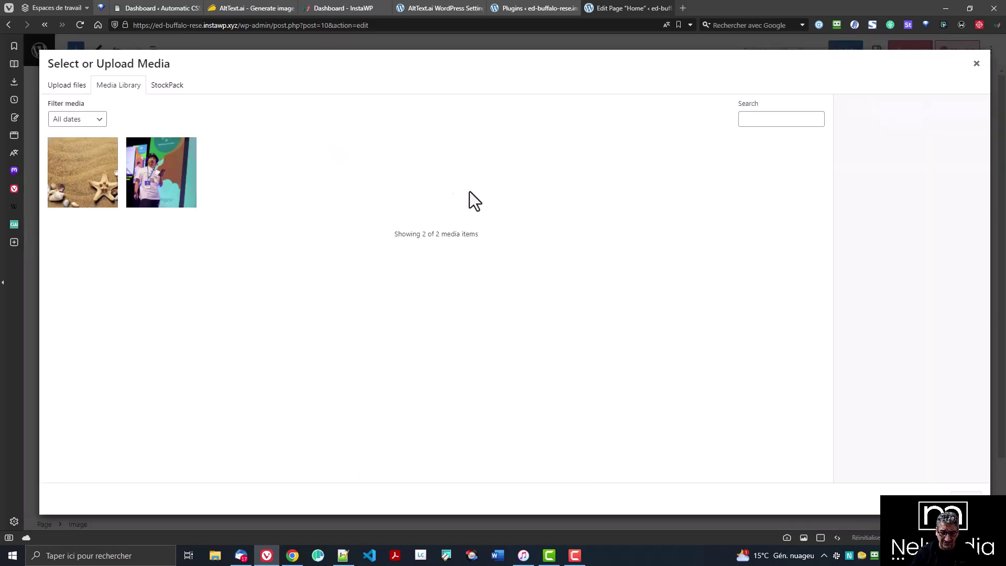
Step: Search StockPack for "underwater" images with Pixabay as the provider
left_click(173, 89)
left_click(703, 124)
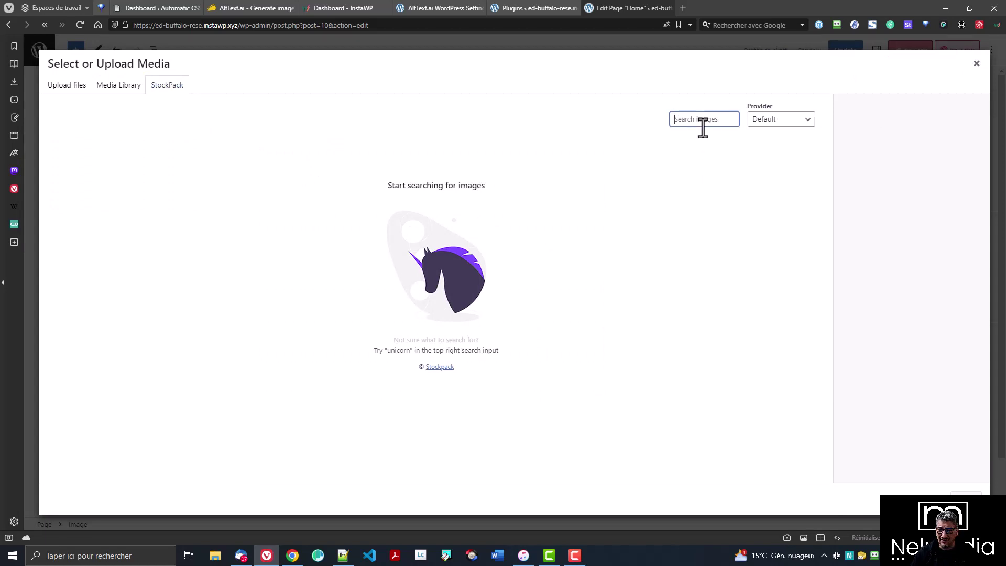
type("underwater")
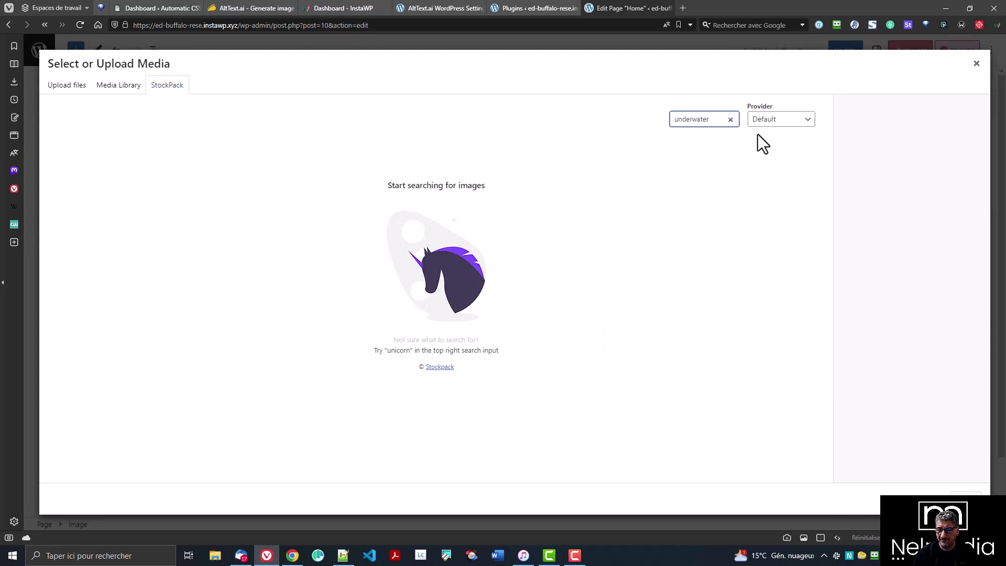
left_click(764, 120)
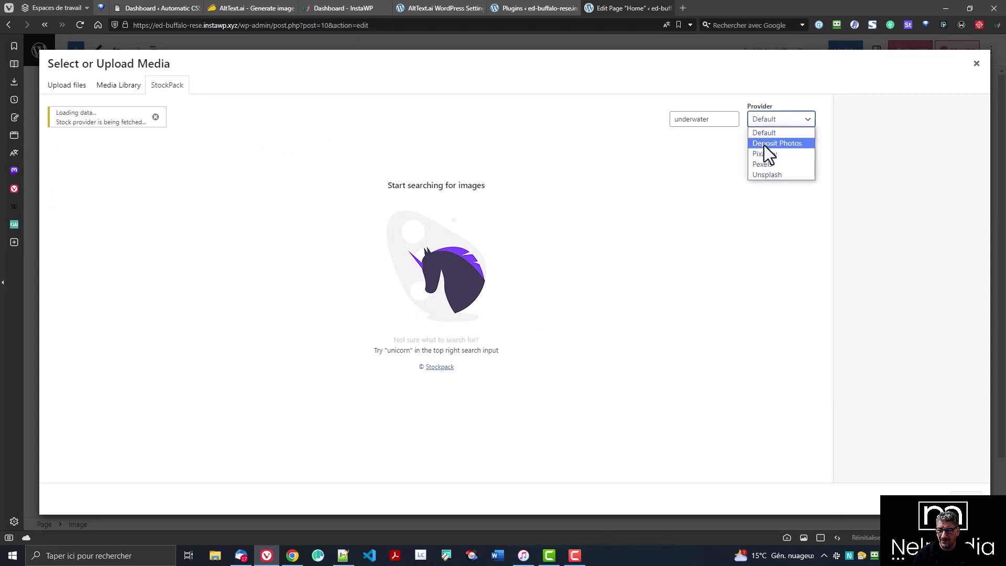
left_click(764, 146)
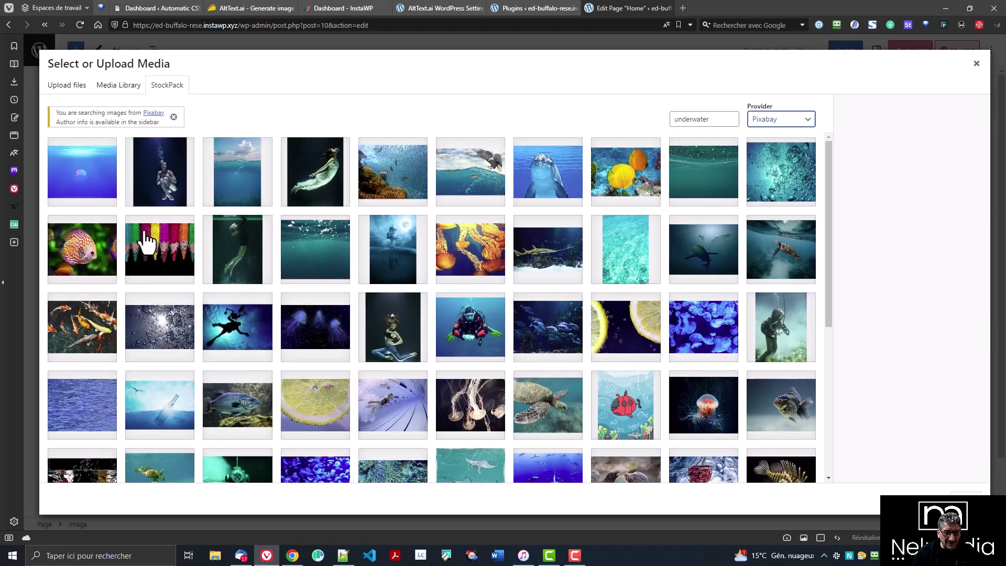
Step: Preview several underwater photos and download the silhouetted scuba diver image tagged "scuba diving, swimming, sea" to the media library
left_click(333, 253)
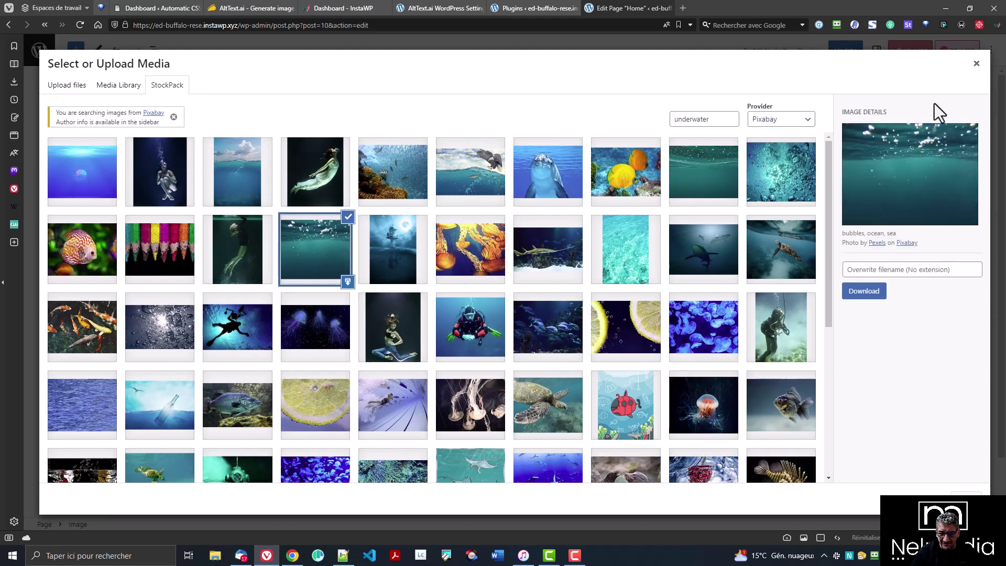
left_click(460, 338)
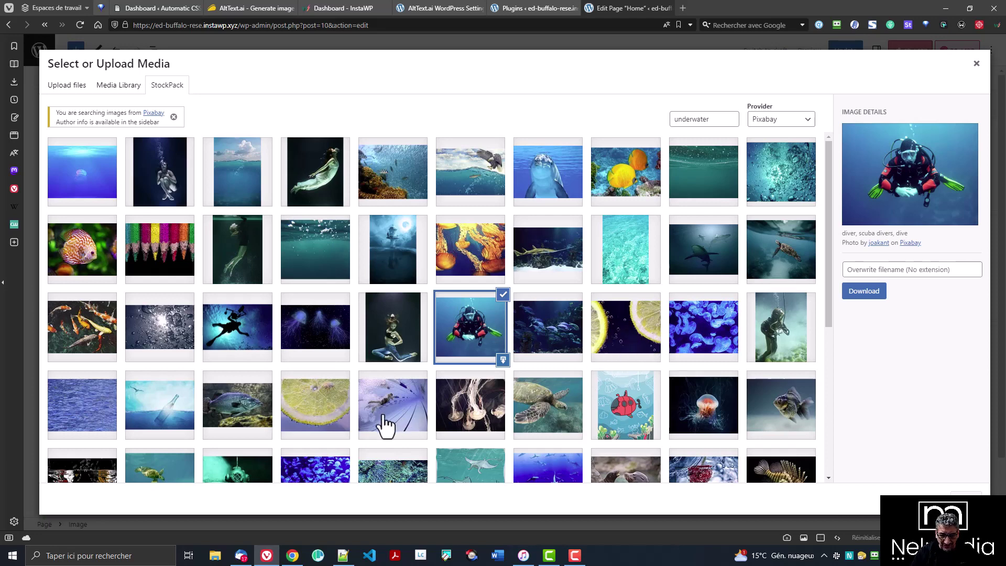
left_click(406, 416)
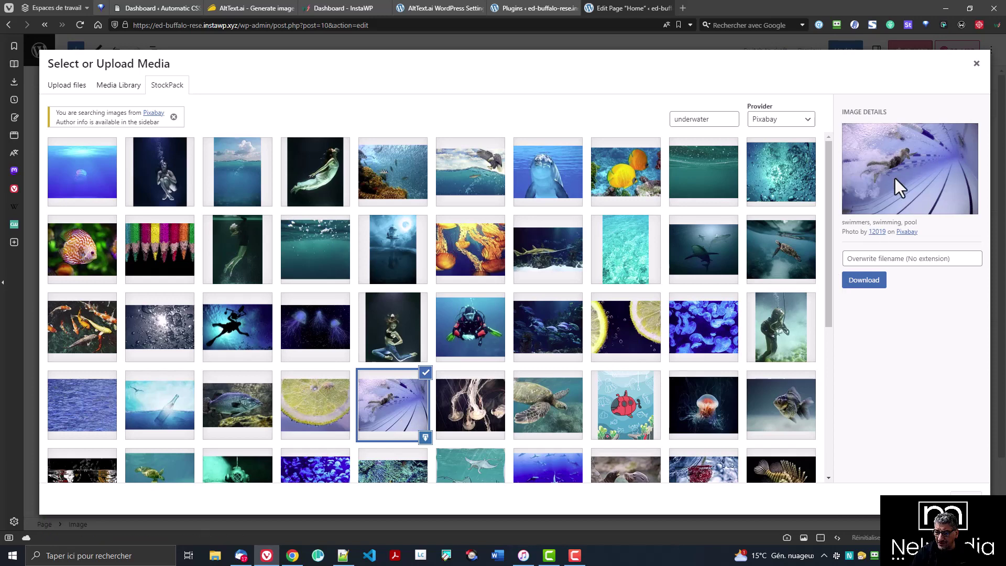
left_click(237, 339)
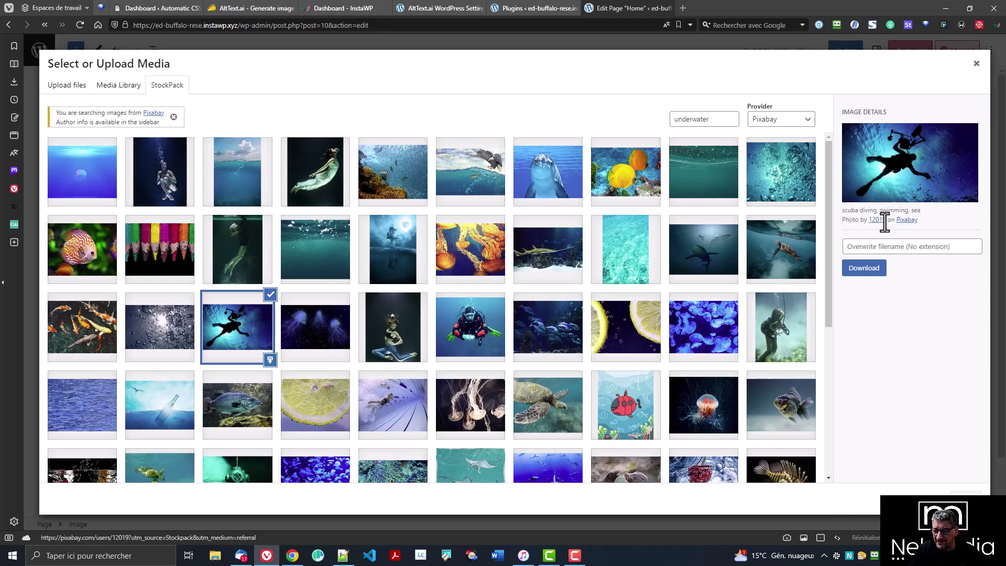
left_click(865, 270)
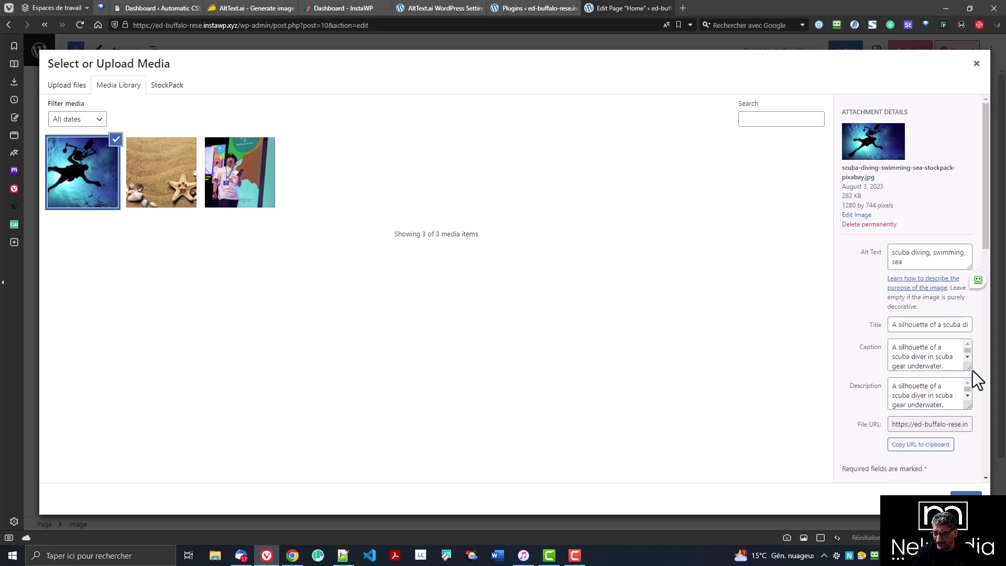
Step: Replace the diver image's alt text with its caption, "A silhouette of a scuba diver in scuba gear underwater."
left_click_drag(968, 369, 968, 387)
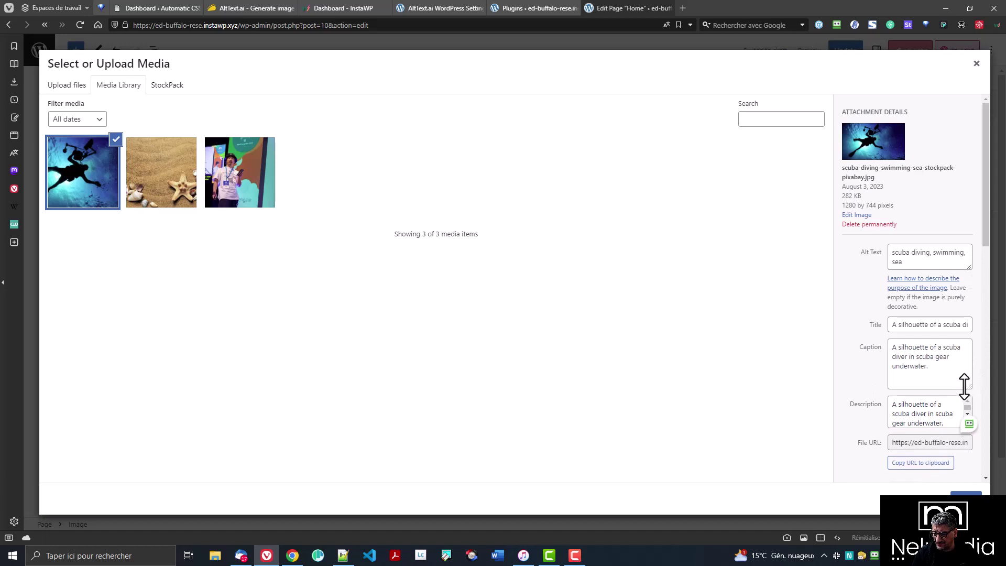
left_click_drag(915, 356, 952, 357)
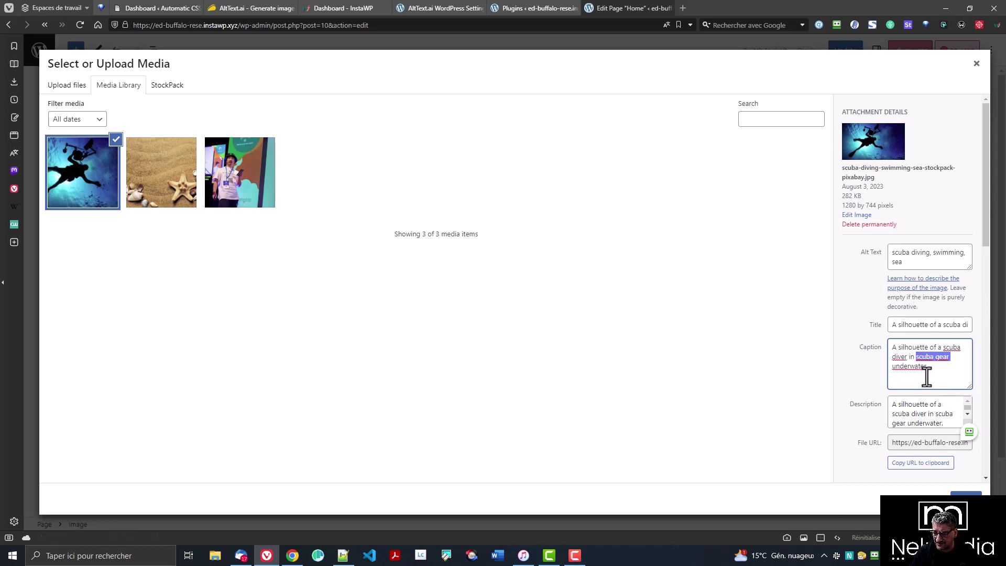
left_click(937, 378)
key("ctrl+a")
key("ctrl+c")
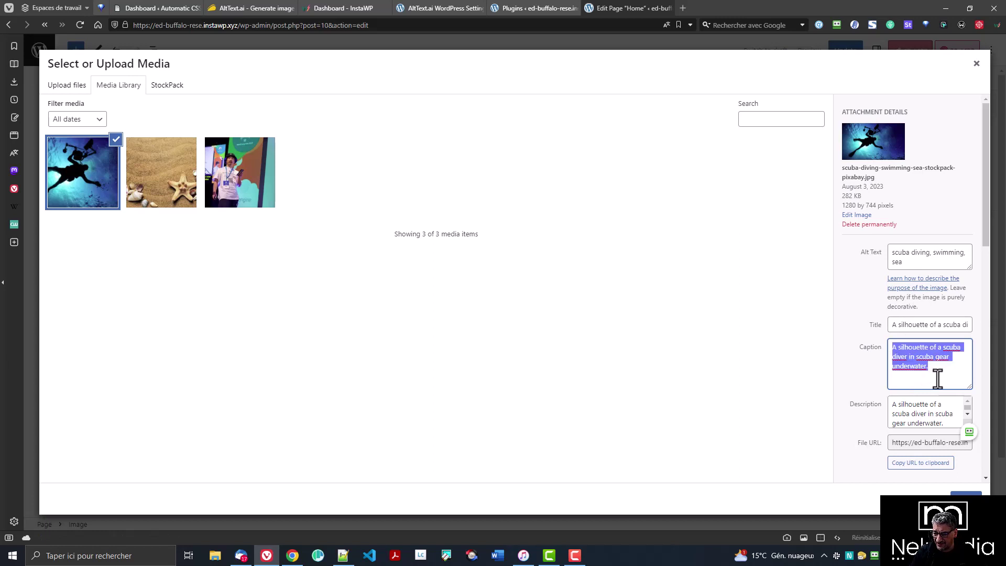
left_click(925, 267)
key("ctrl+a")
key("ctrl+v")
key("Tab")
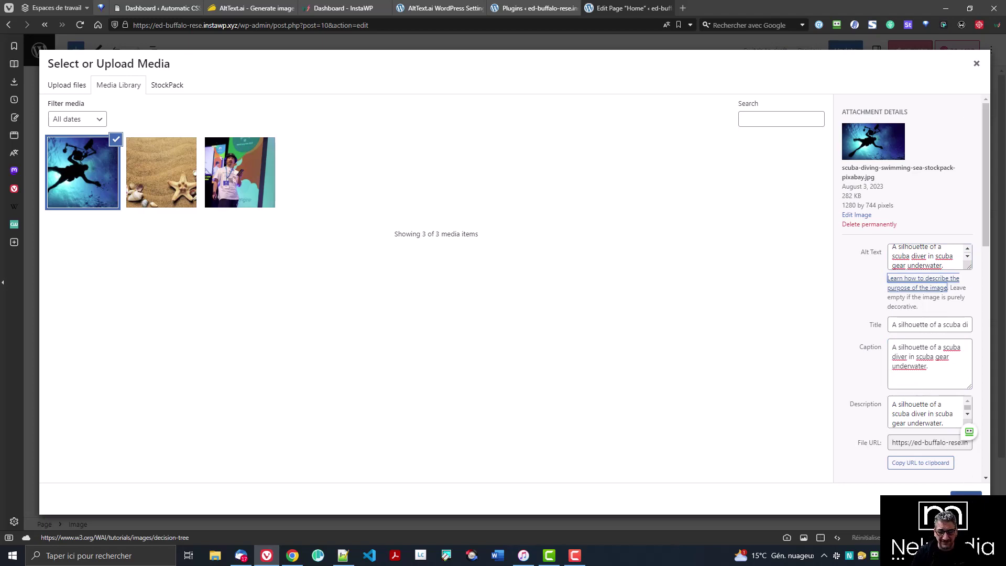
Step: Insert the scuba diver image into the Home page and remove its visible caption
left_click(965, 499)
scroll(686, 275, "down", 3)
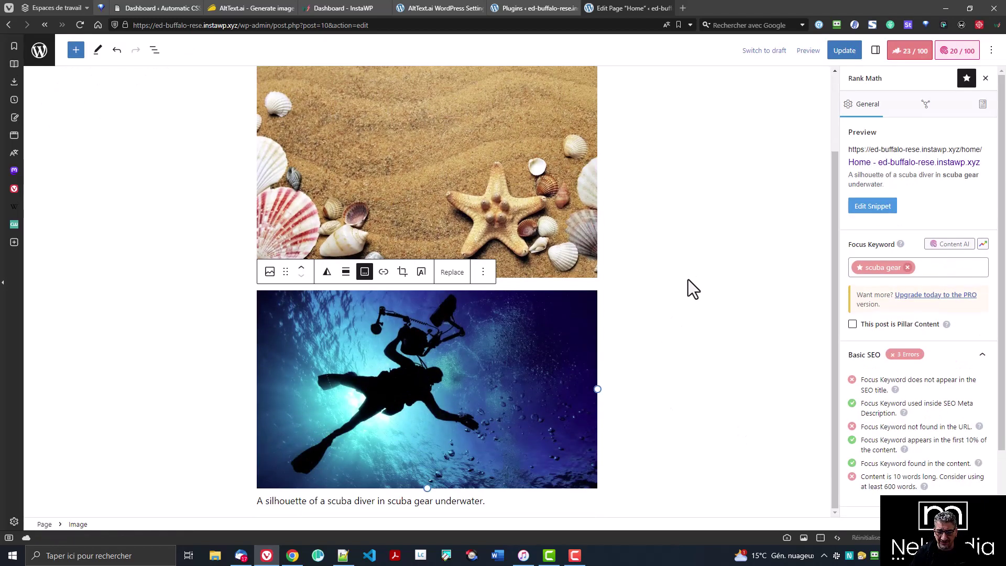
left_click(364, 271)
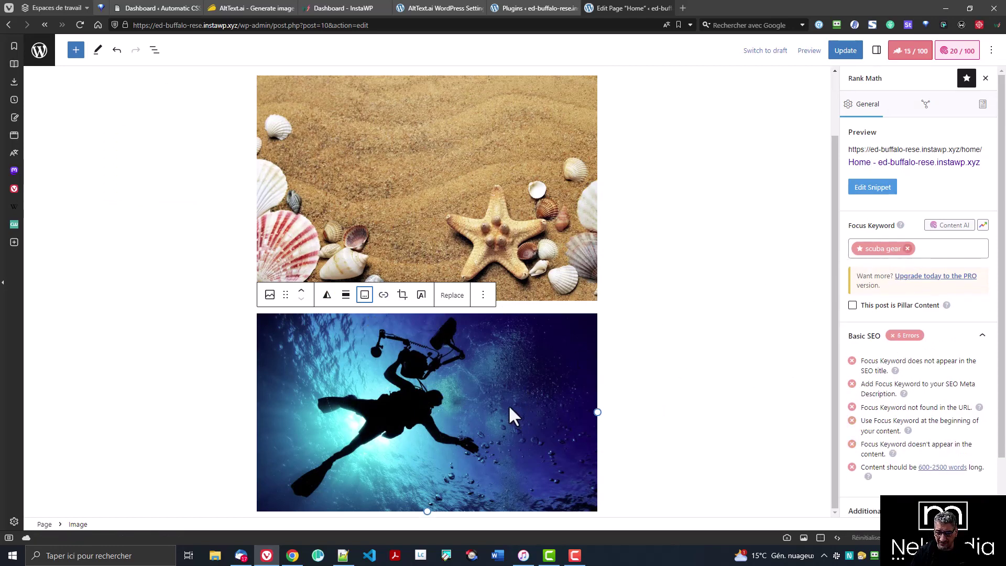
Step: Show the scuba diver image's block settings to check its alt text, and update the page
left_click(539, 385)
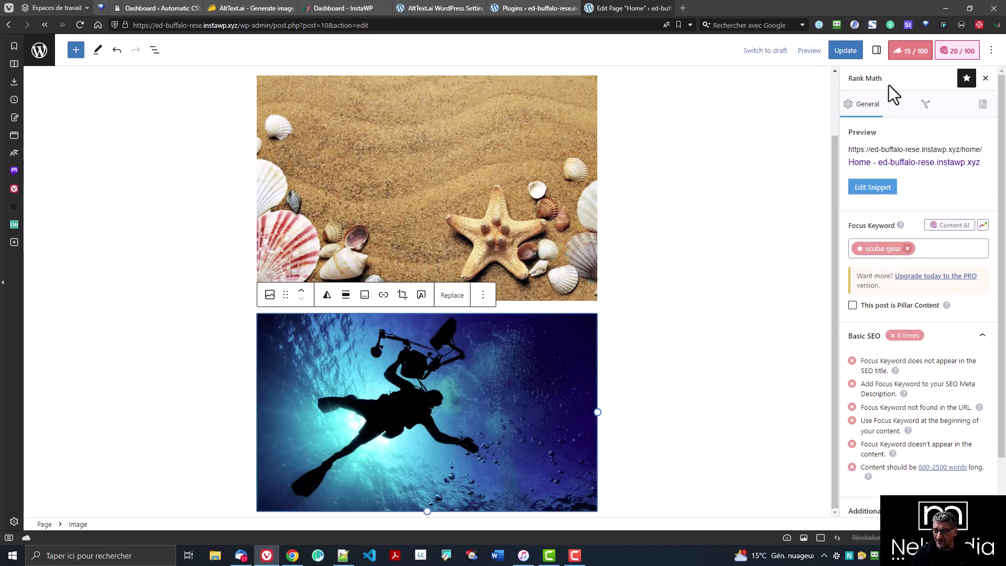
left_click(923, 54)
left_click(876, 50)
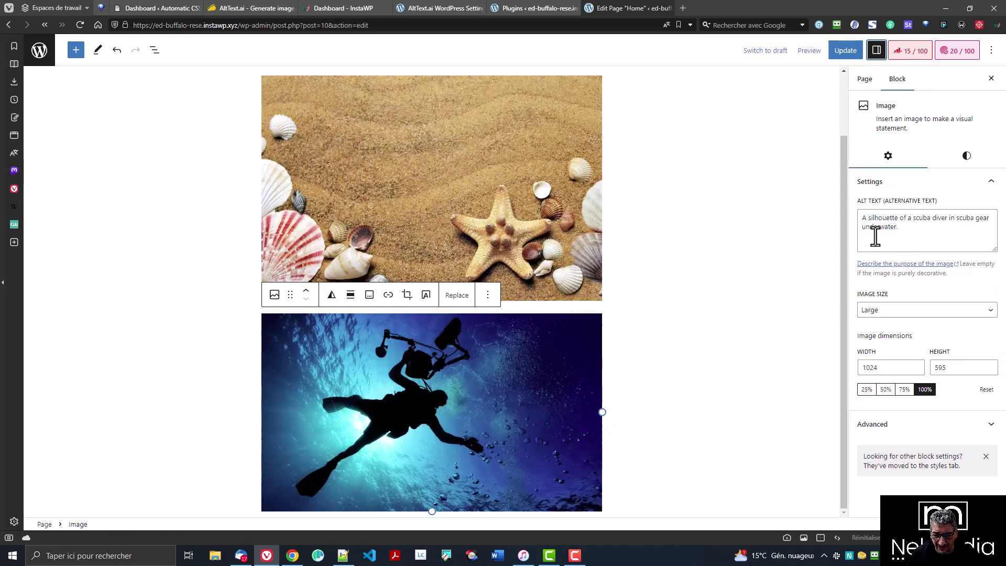
left_click(846, 51)
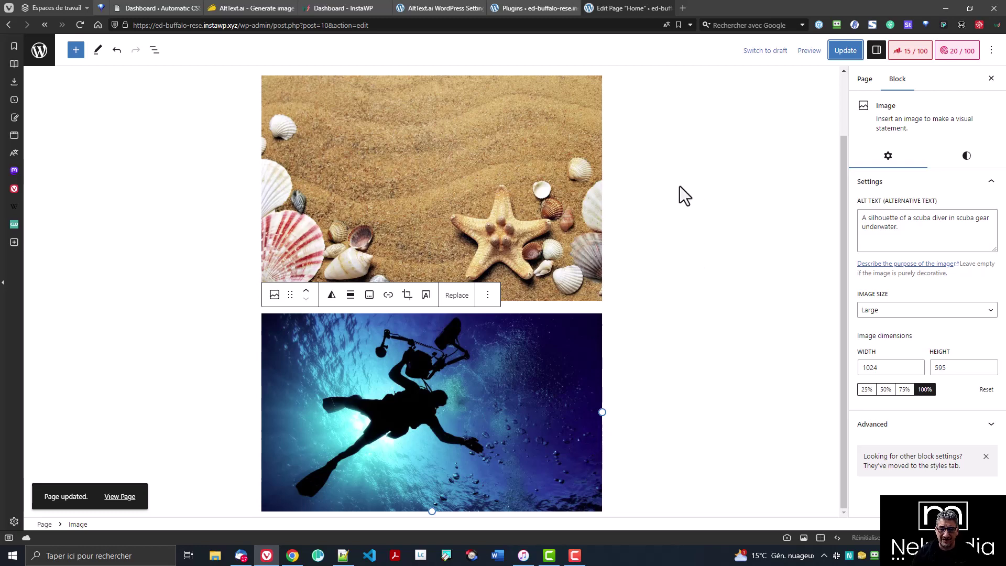
Step: Return to the AltText.ai WordPress settings and review the plan credits and the account management link
left_click(540, 2)
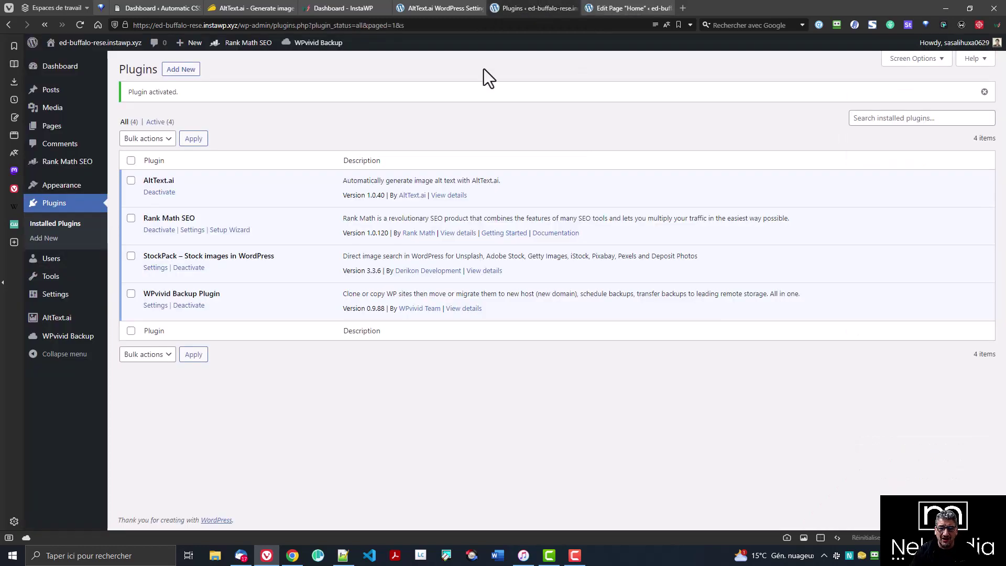
left_click(62, 318)
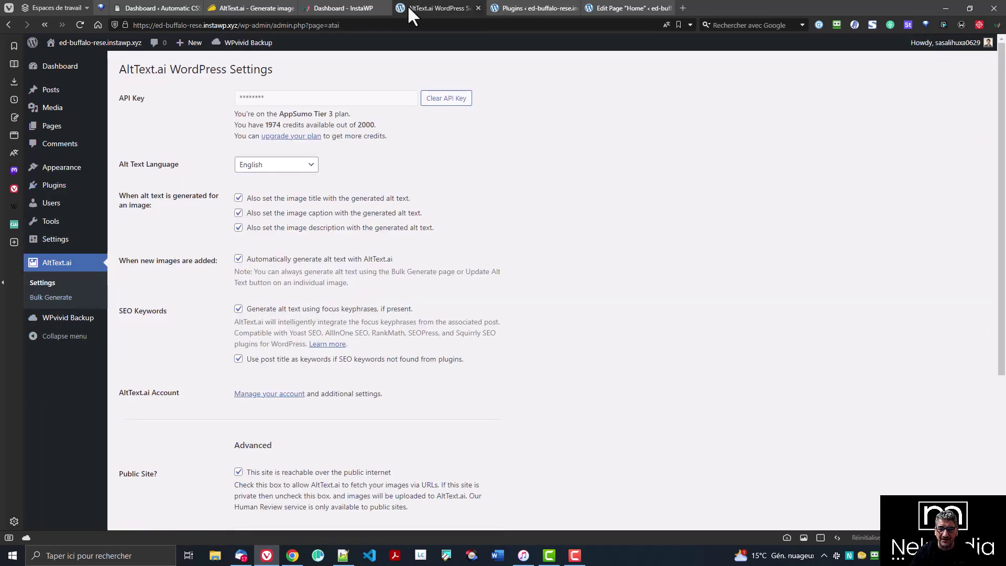
left_click_drag(233, 111, 422, 165)
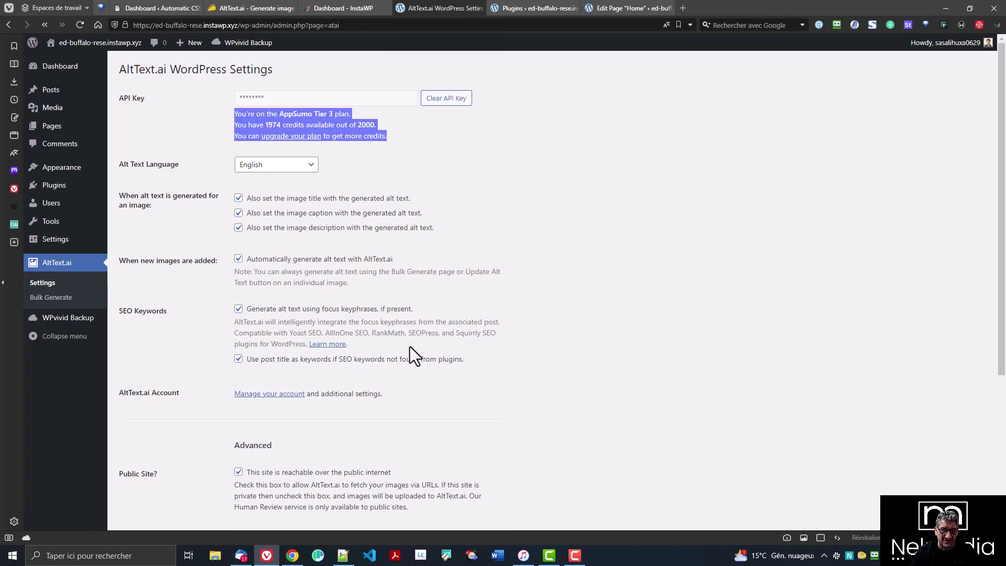
left_click_drag(389, 413, 221, 397)
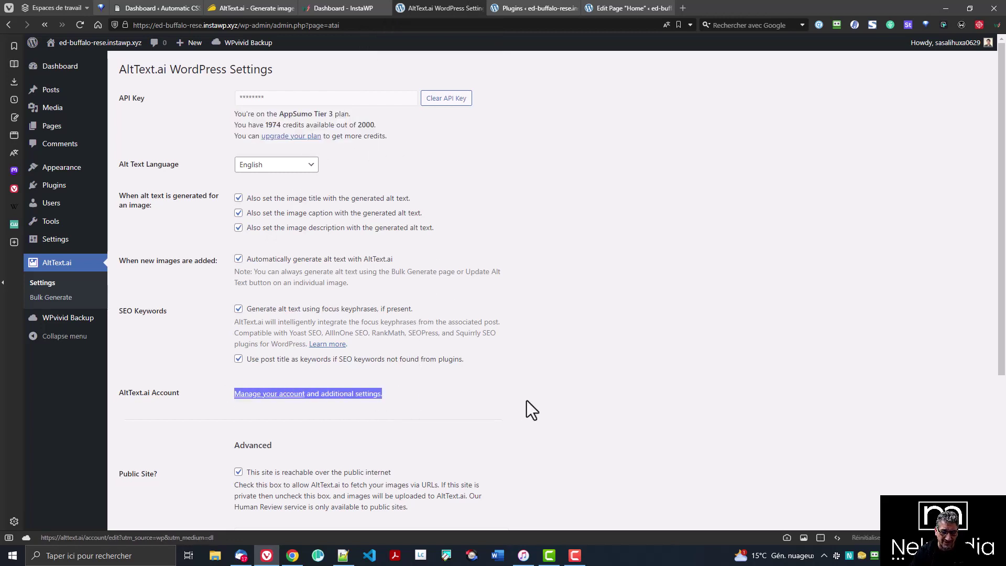
left_click(465, 413)
Step: Open the AltText.ai account management page in a new browser tab, enable Whitelabel and save the account settings
right_click(253, 401)
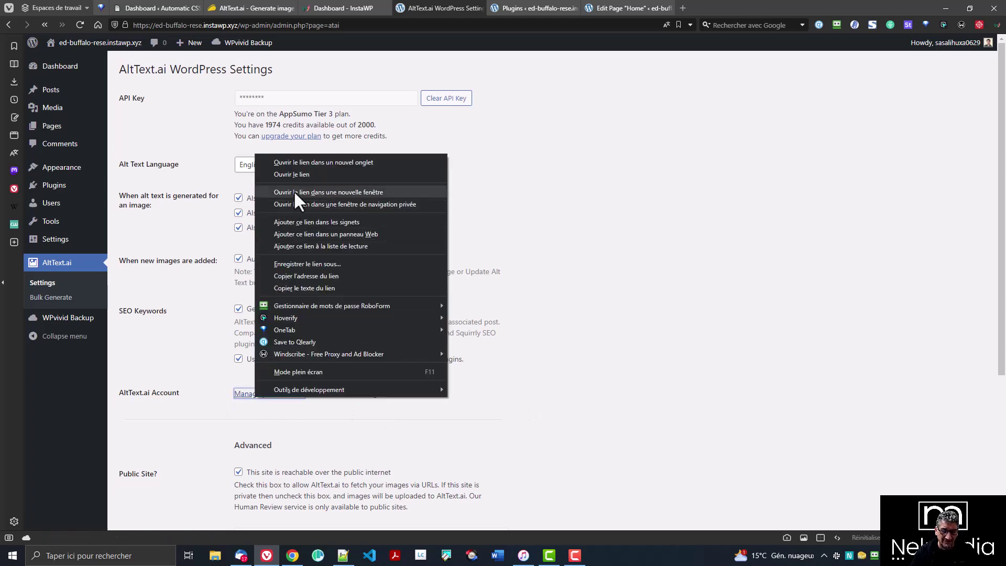
left_click(299, 165)
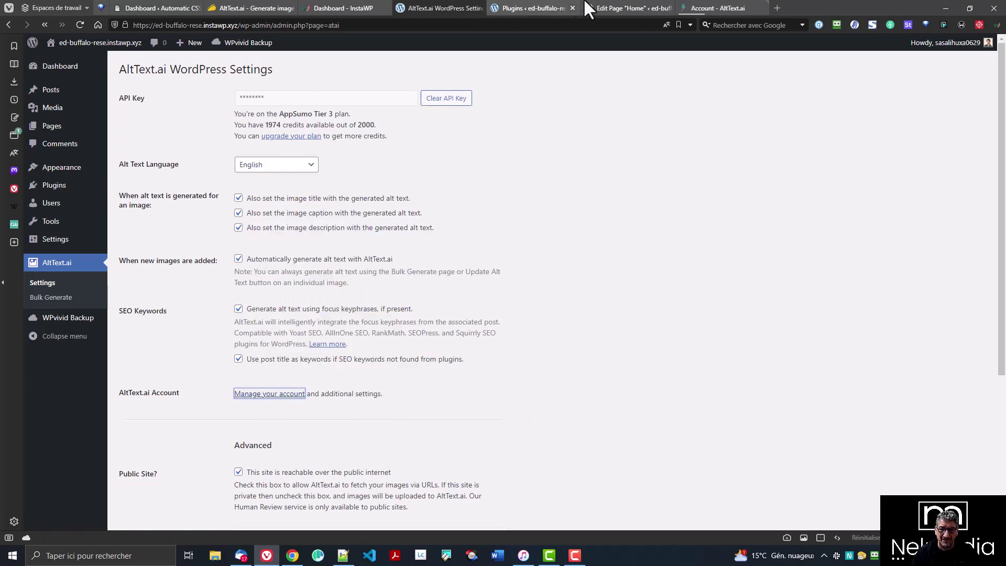
left_click(711, 2)
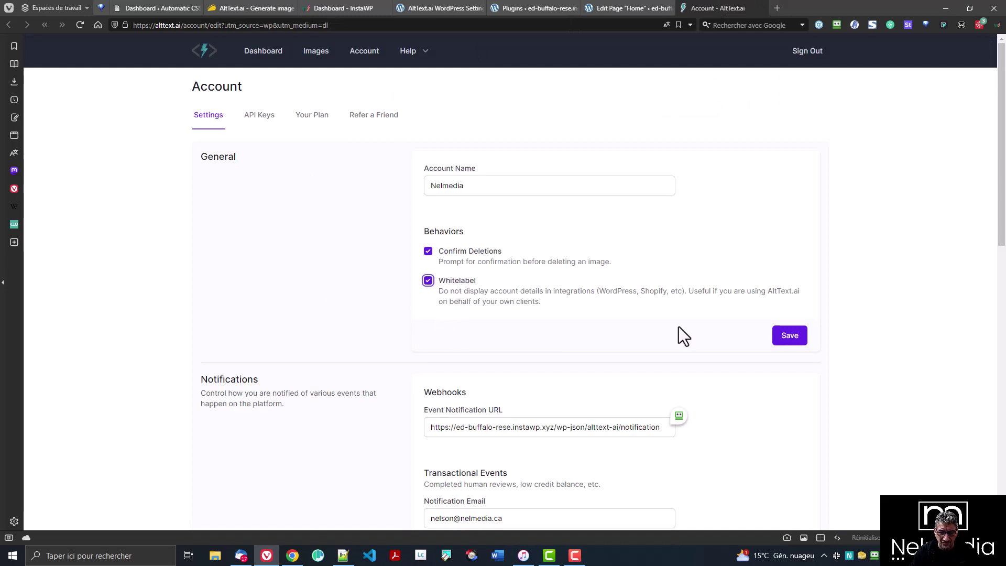
left_click(789, 336)
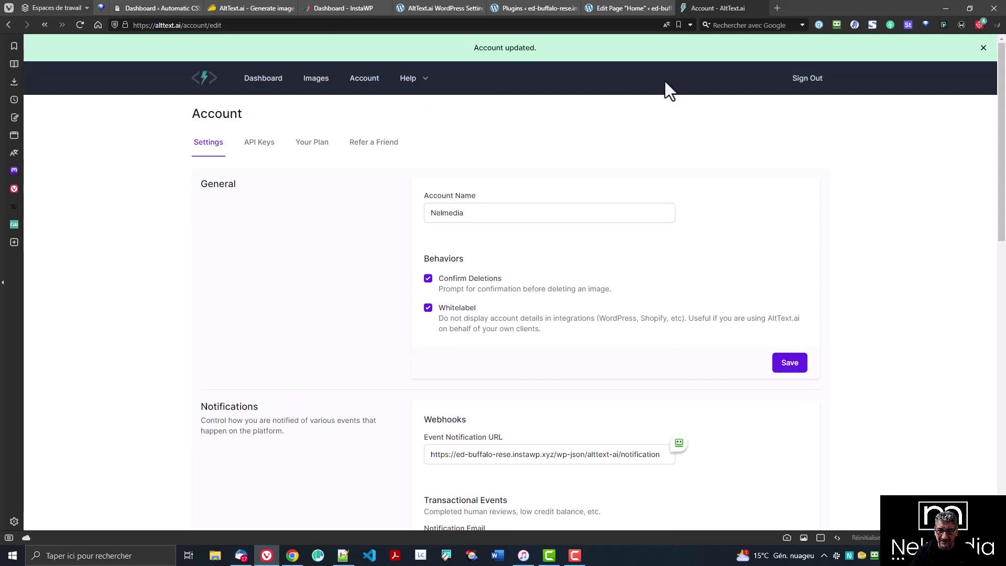
Step: Reload the Plugins page and the AltText.ai WordPress settings, and review the account details shown with Whitelabel enabled
left_click(537, 1)
left_click(78, 25)
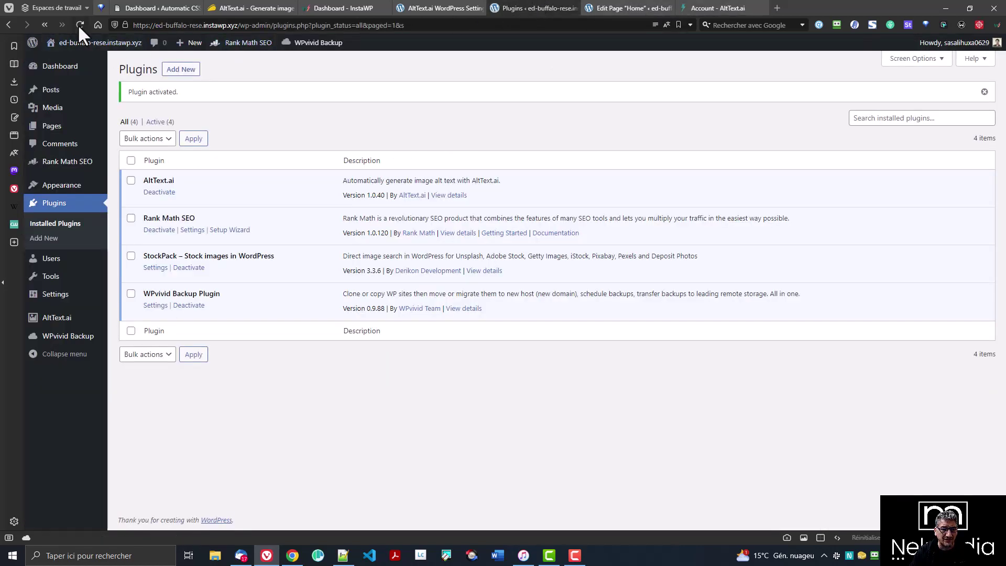
left_click(410, 4)
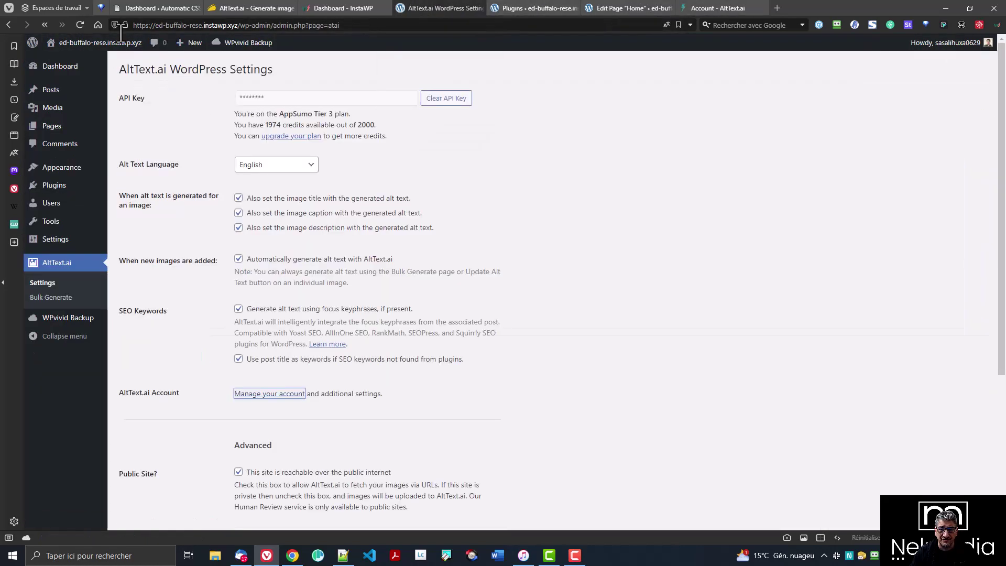
left_click(80, 25)
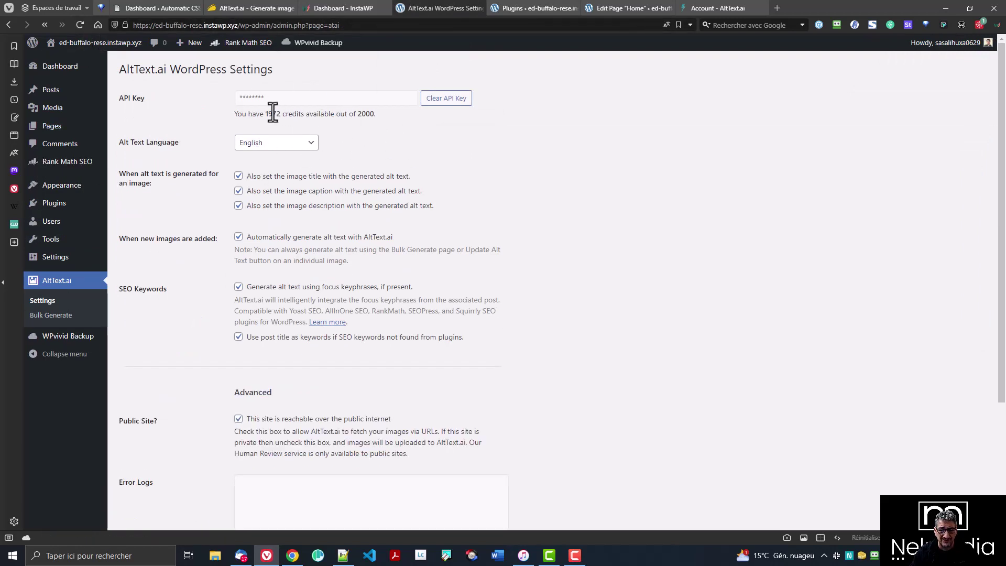
left_click_drag(267, 101, 228, 114)
left_click(400, 121)
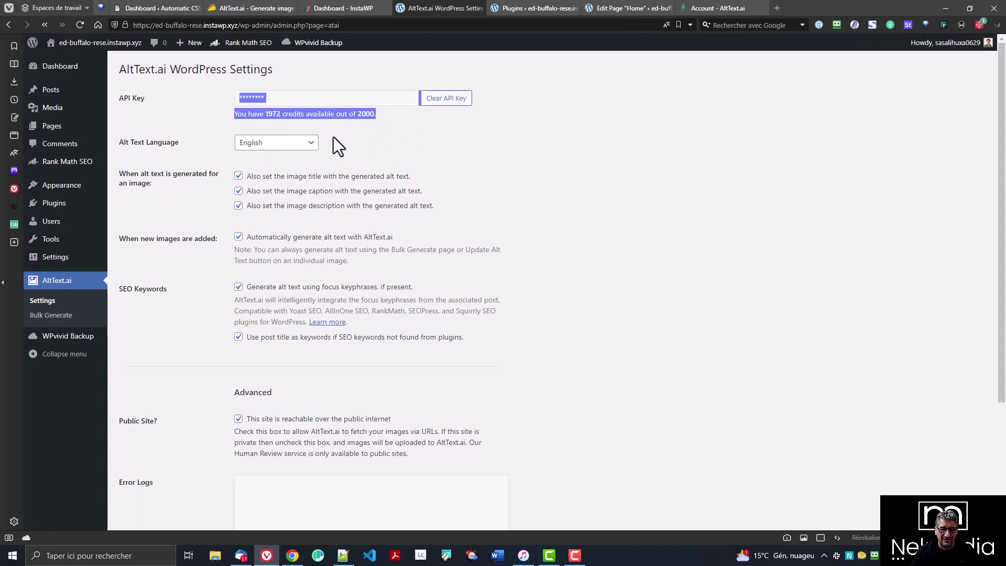
left_click(389, 124)
left_click_drag(265, 113, 402, 117)
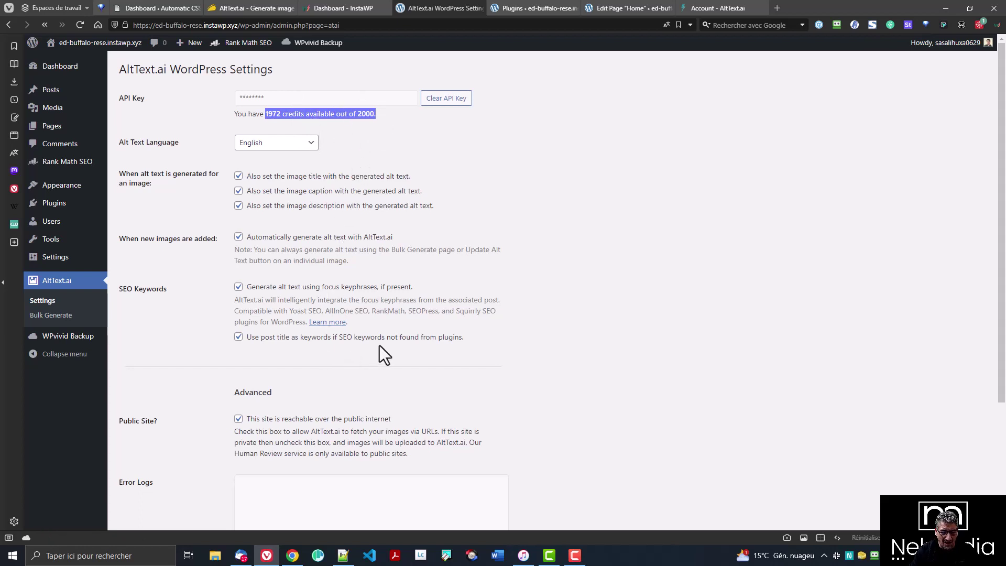
scroll(385, 344, "down", 2)
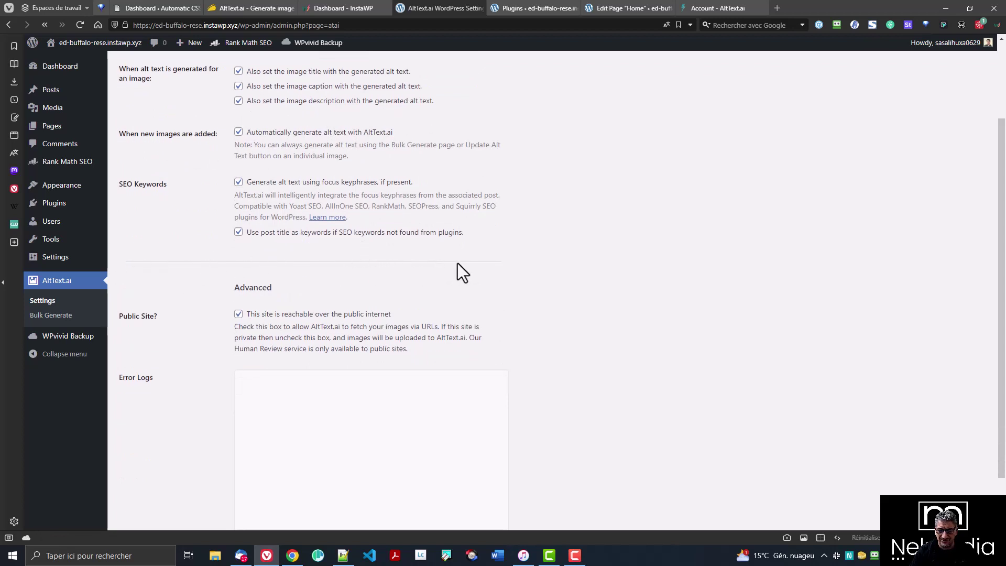
scroll(346, 268, "up", 2)
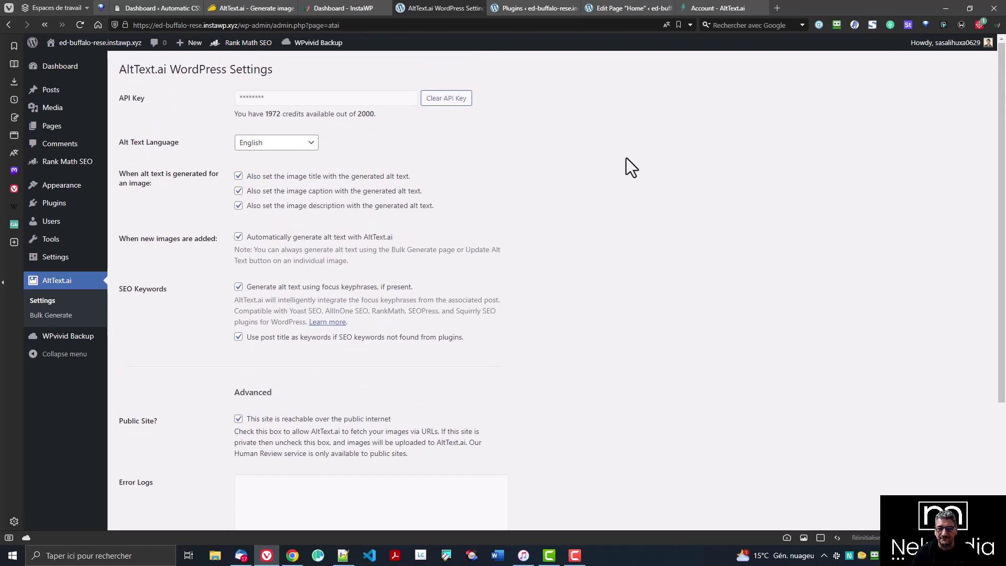
Step: Open the AltText.ai Bulk Generate page and review the total images and the images missing alt text
left_click(529, 11)
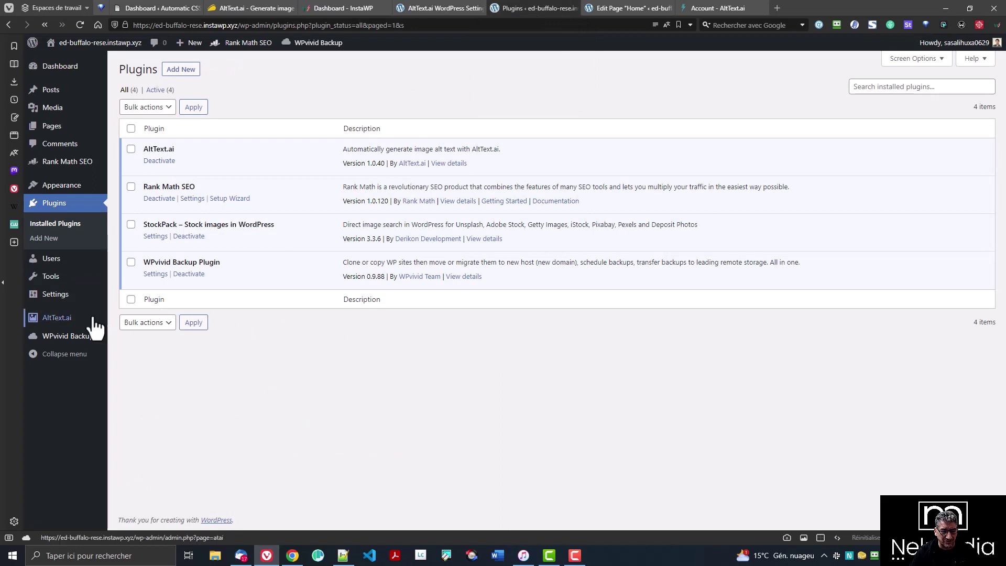
mouse_move(73, 320)
left_click(150, 337)
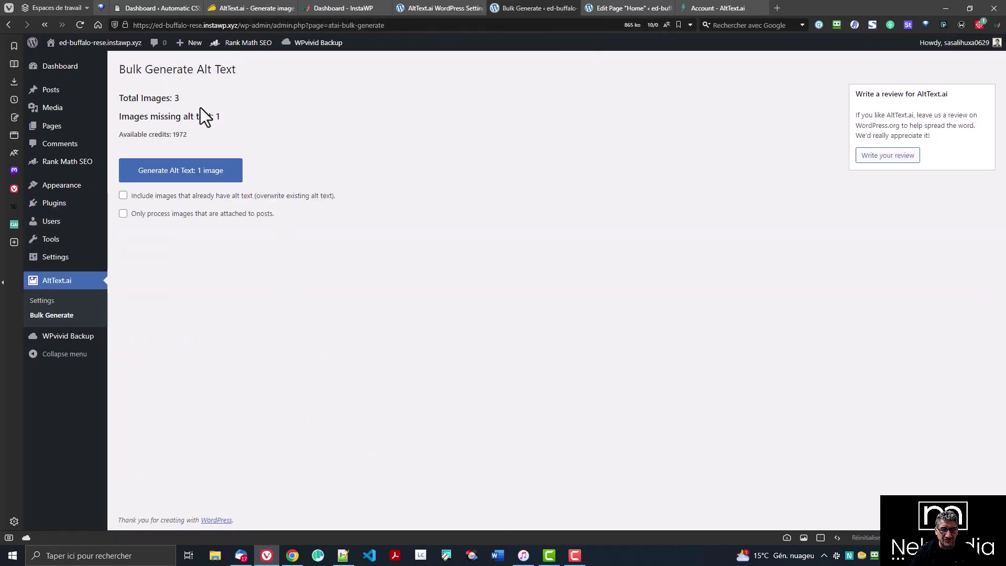
left_click_drag(116, 96, 202, 96)
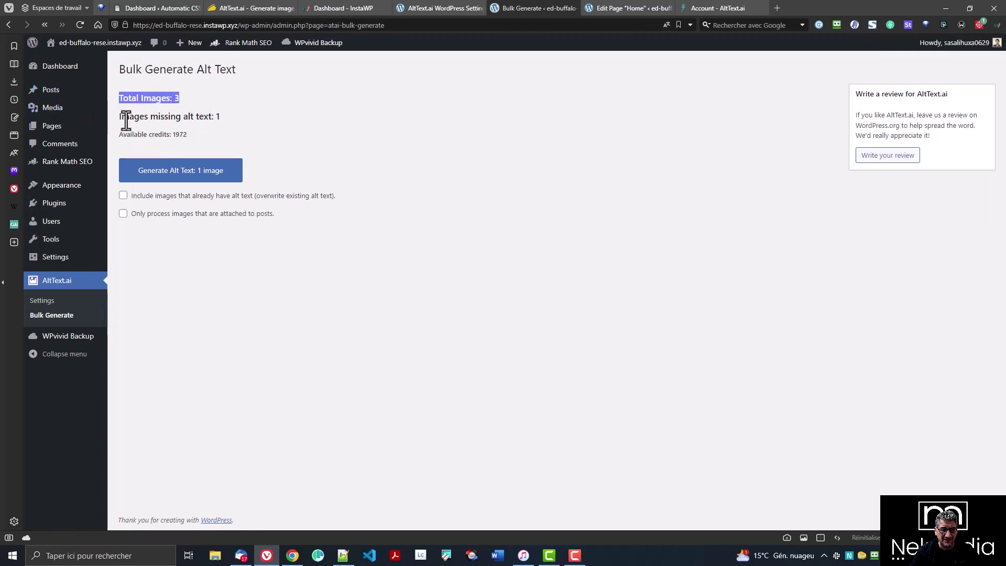
left_click_drag(120, 116, 256, 117)
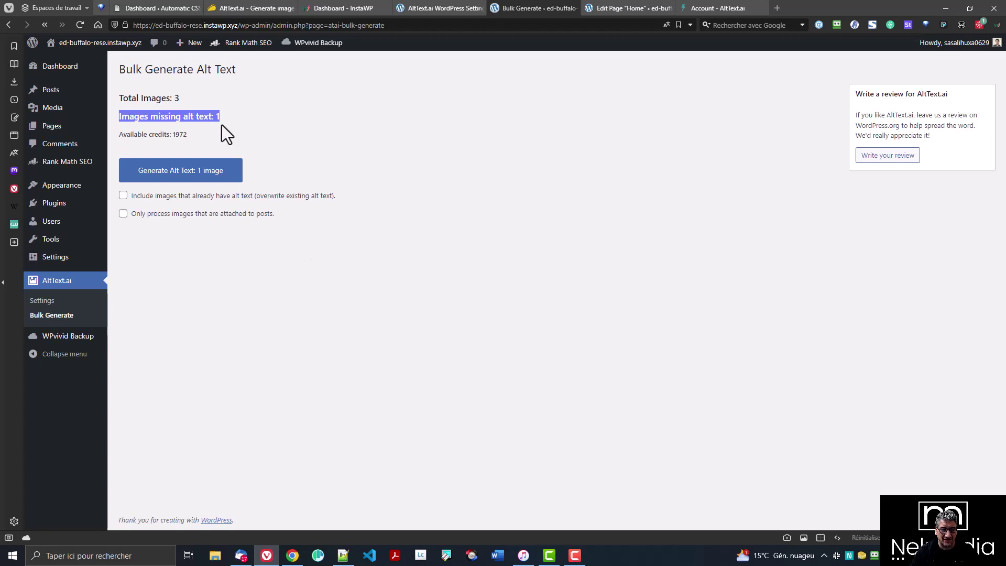
Step: Check the conference speaker image's attachment details in the Media Library, and return to the Bulk Generate page
mouse_move(92, 113)
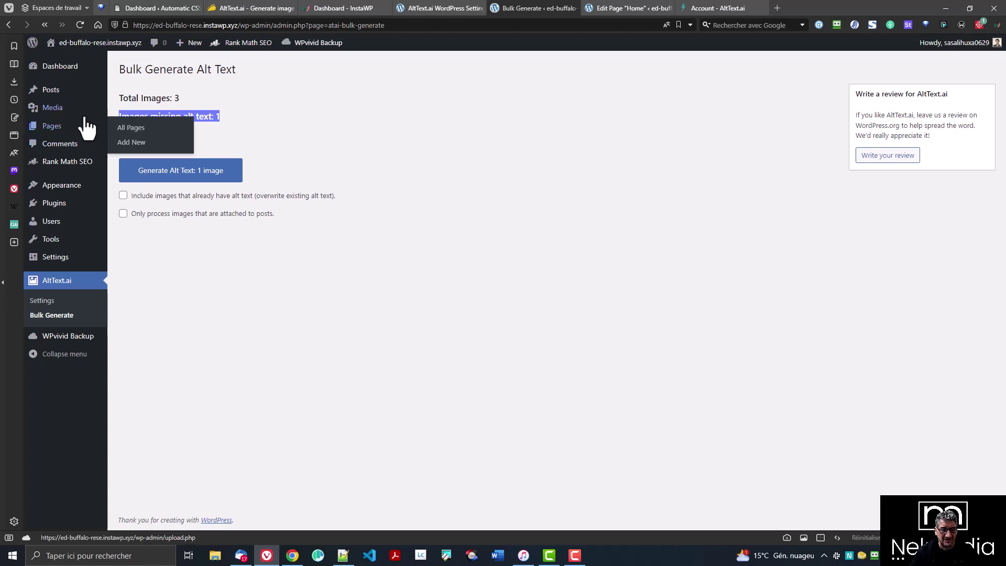
left_click(420, 8)
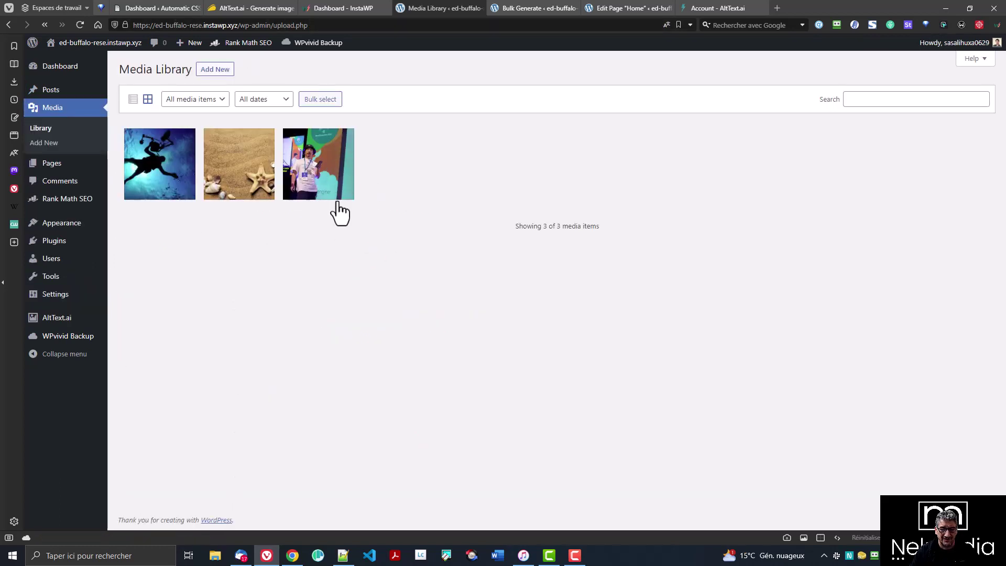
left_click(329, 184)
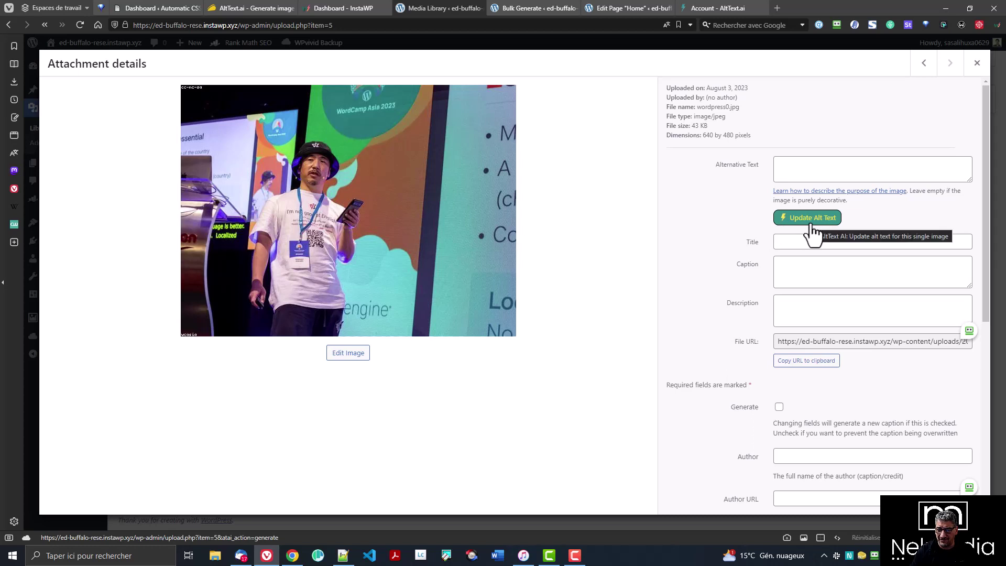
left_click(976, 62)
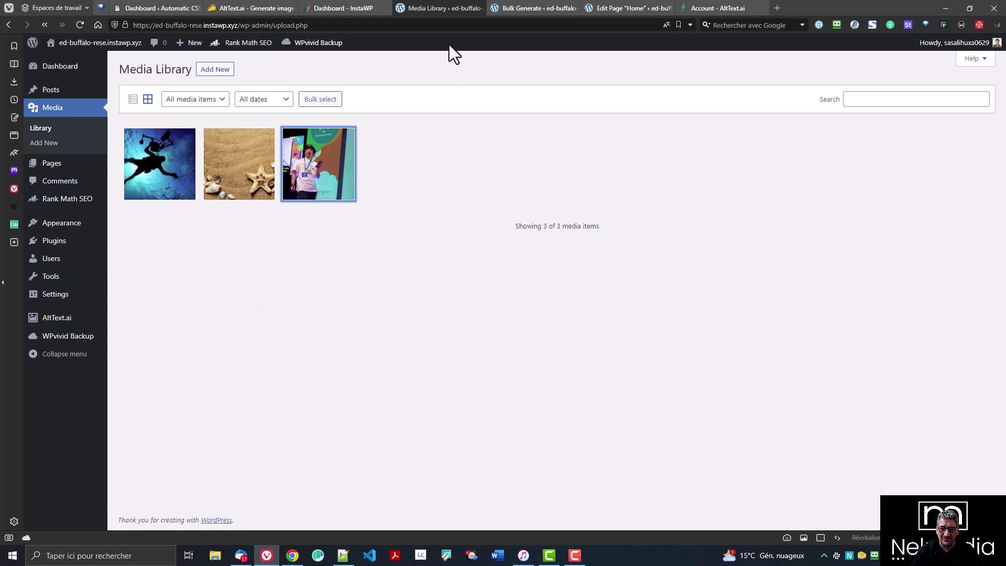
left_click(523, 6)
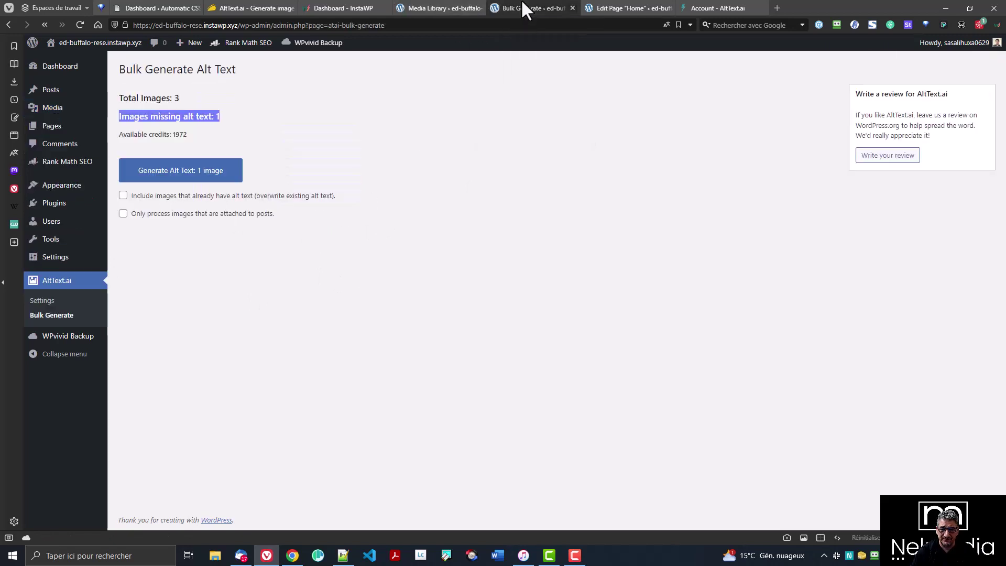
left_click(475, 166)
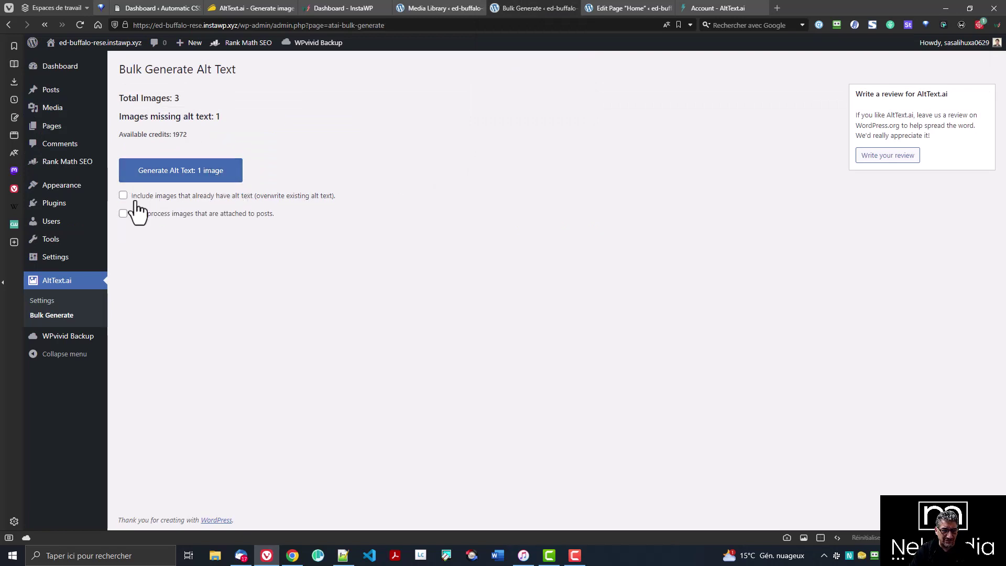
Step: Try the bulk options for including images that already have alt text and for processing only attached images, turning each off again
left_click(269, 199)
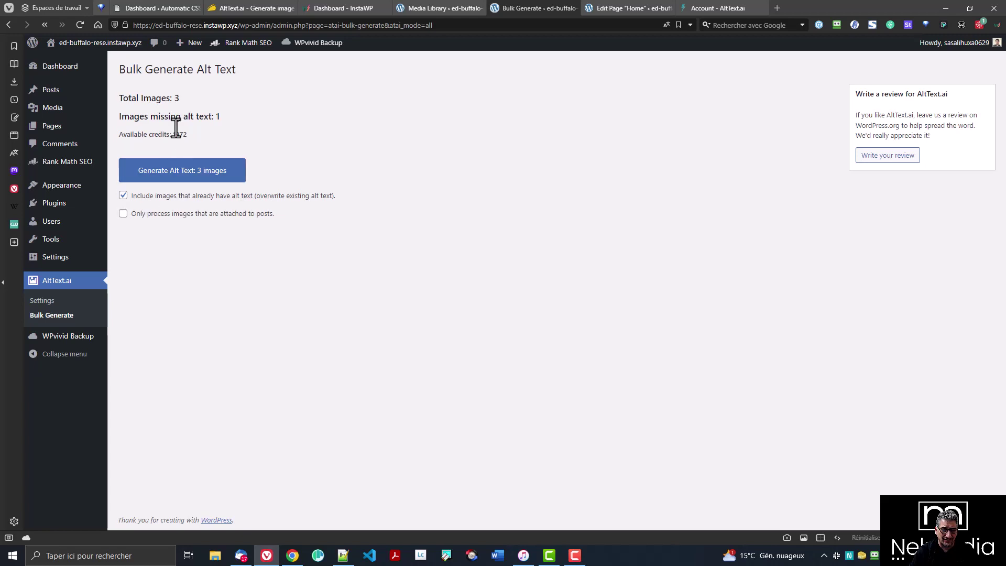
left_click(123, 195)
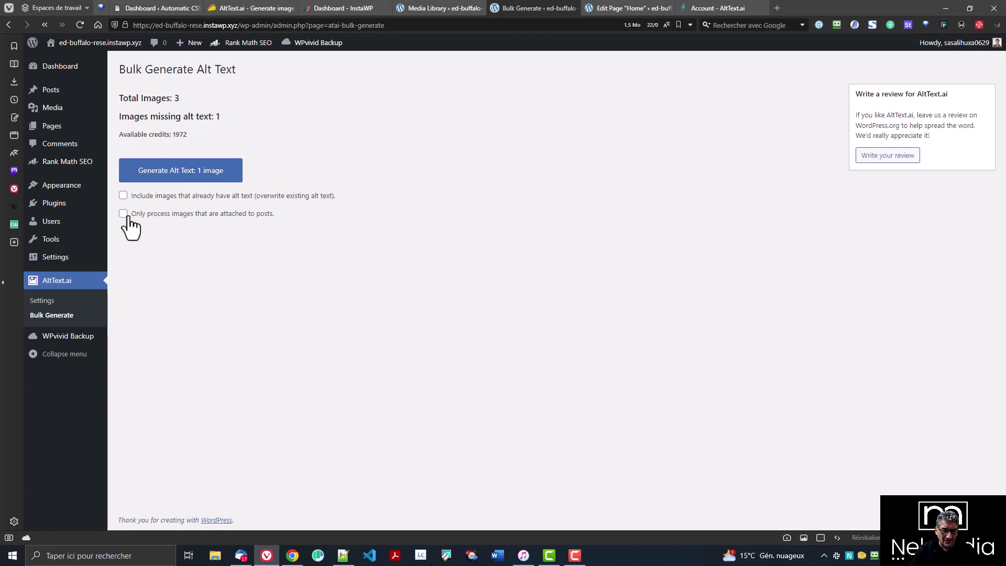
left_click(123, 213)
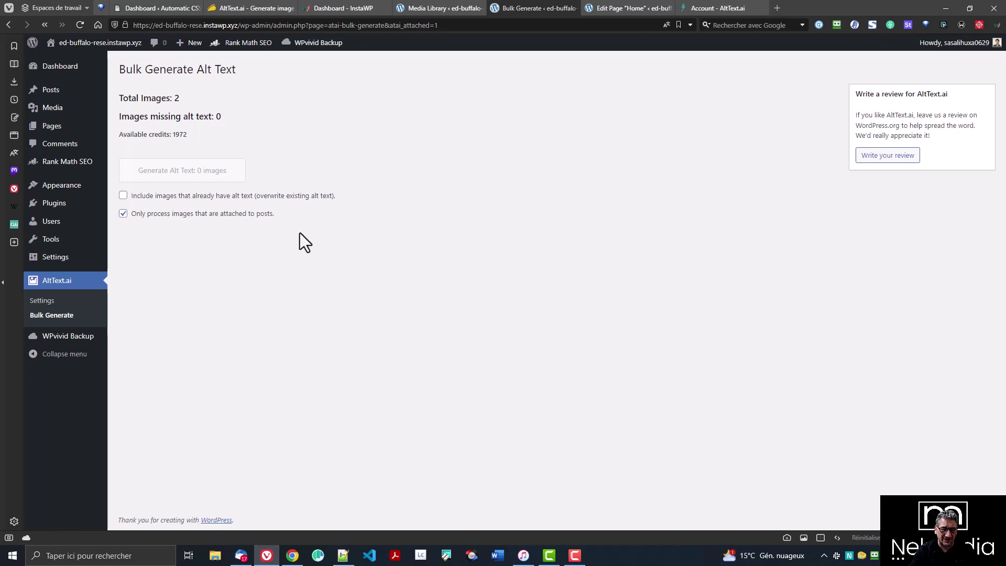
left_click(150, 214)
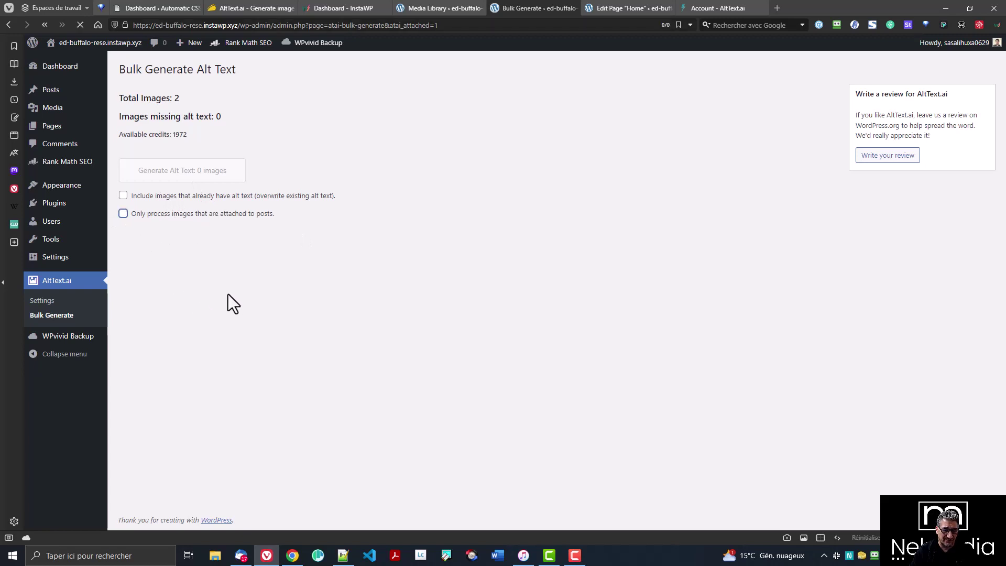
Step: Bulk generate the missing alt text, finish the update and reload the Media Library
left_click(204, 176)
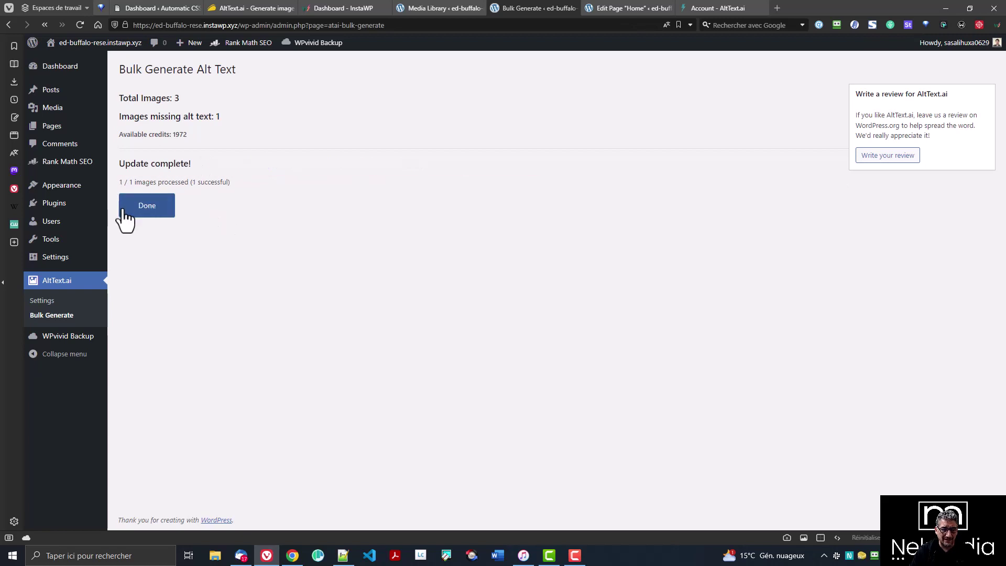
left_click(147, 207)
left_click(431, 8)
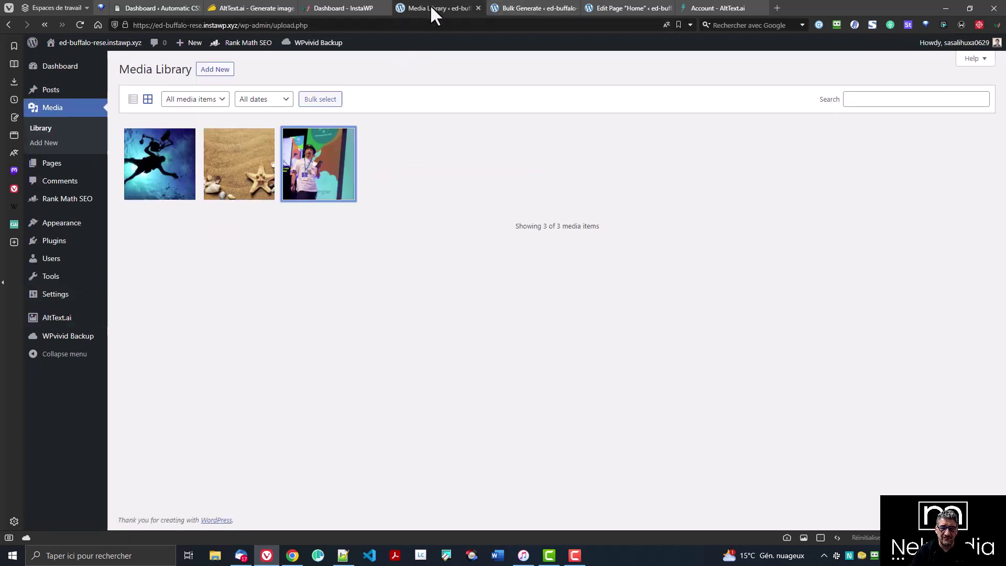
left_click(80, 26)
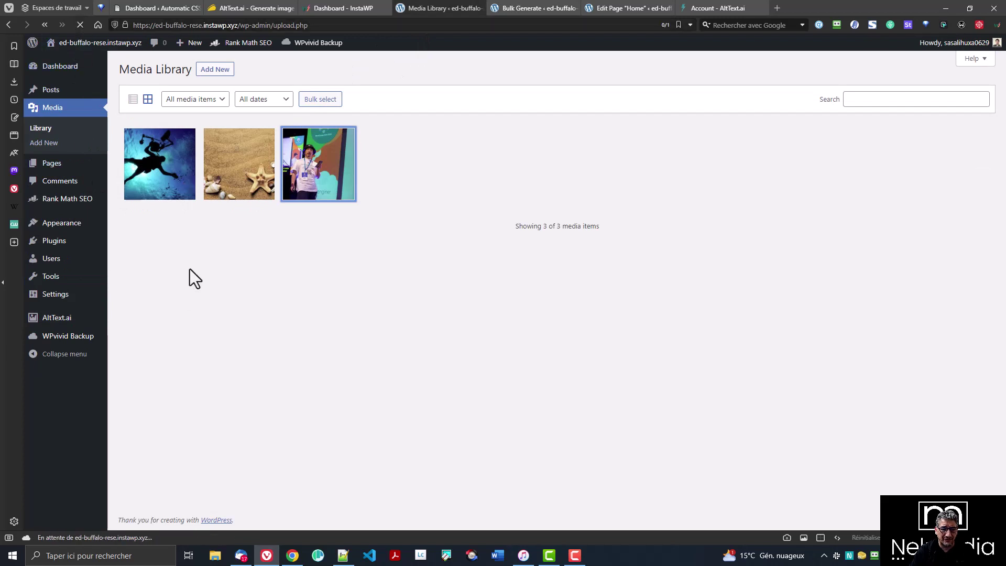
Step: Review the conference speaker image's alternative text, title, caption and description, and close its attachment details
left_click(314, 190)
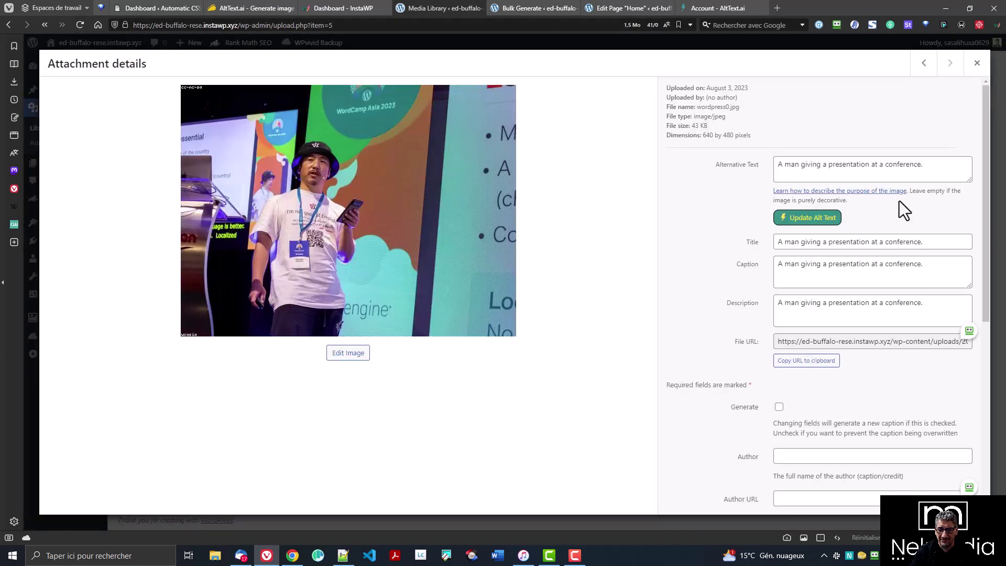
left_click_drag(943, 166, 687, 200)
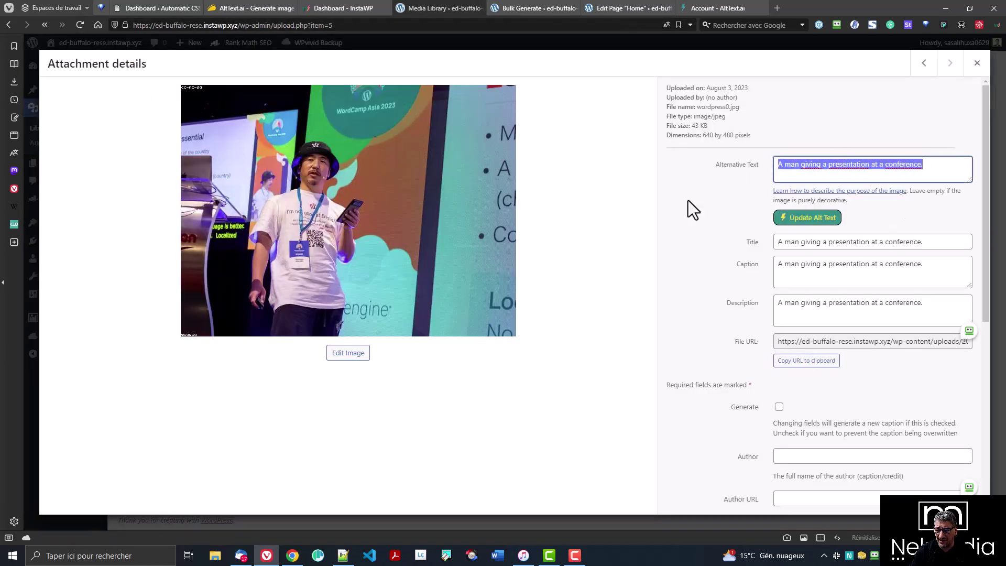
left_click(925, 240)
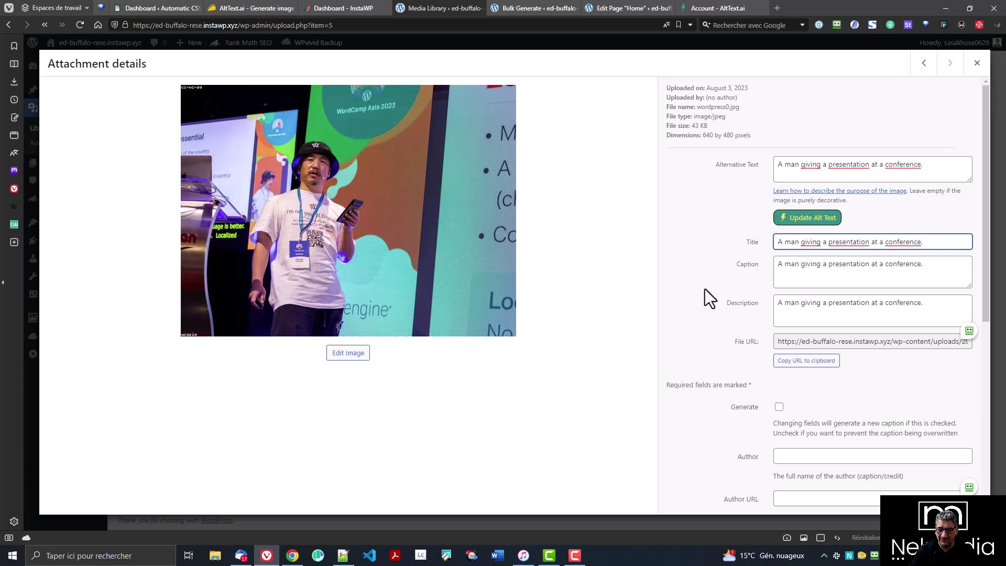
left_click(977, 64)
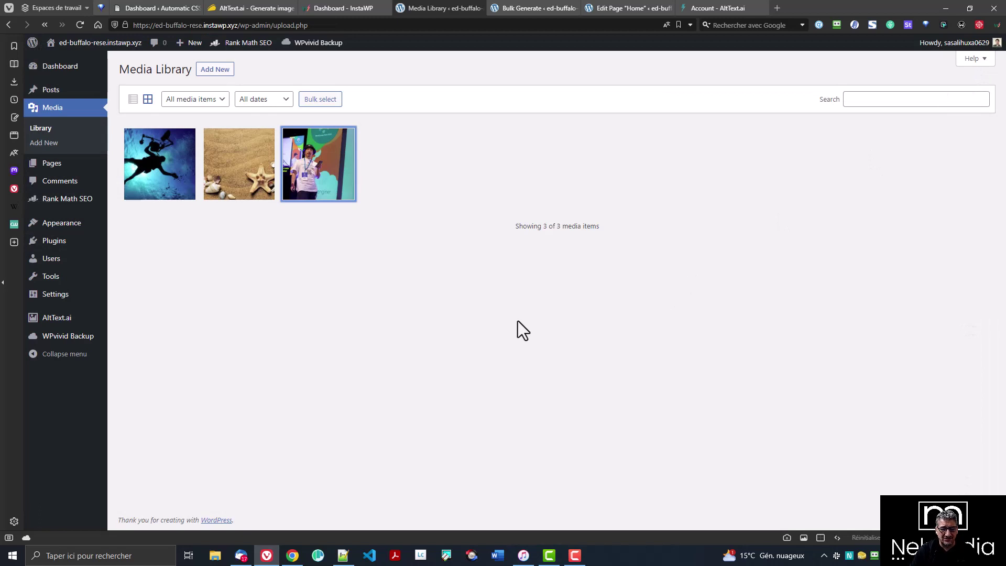